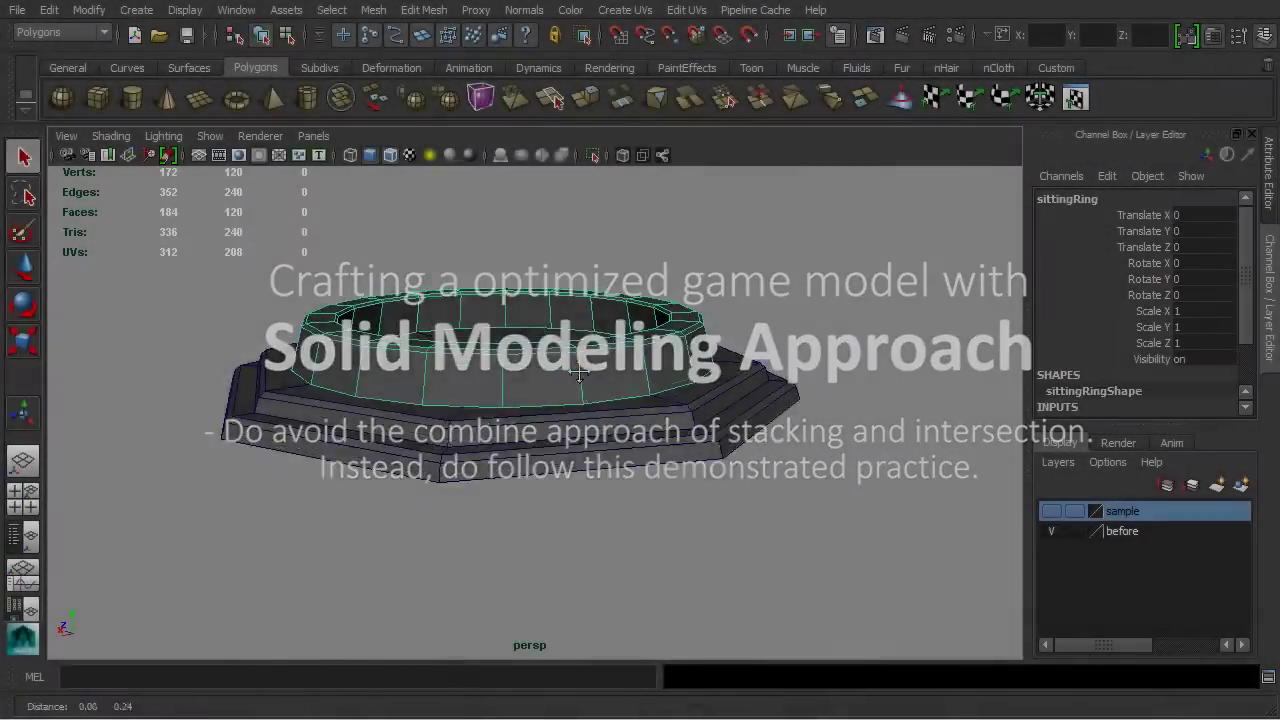
# - Raise the ring to Translate Y 6.55 and the middle tier to 2.369
pyautogui.press('w')
pyautogui.moveTo(504, 305); pyautogui.dragTo(508, 240)
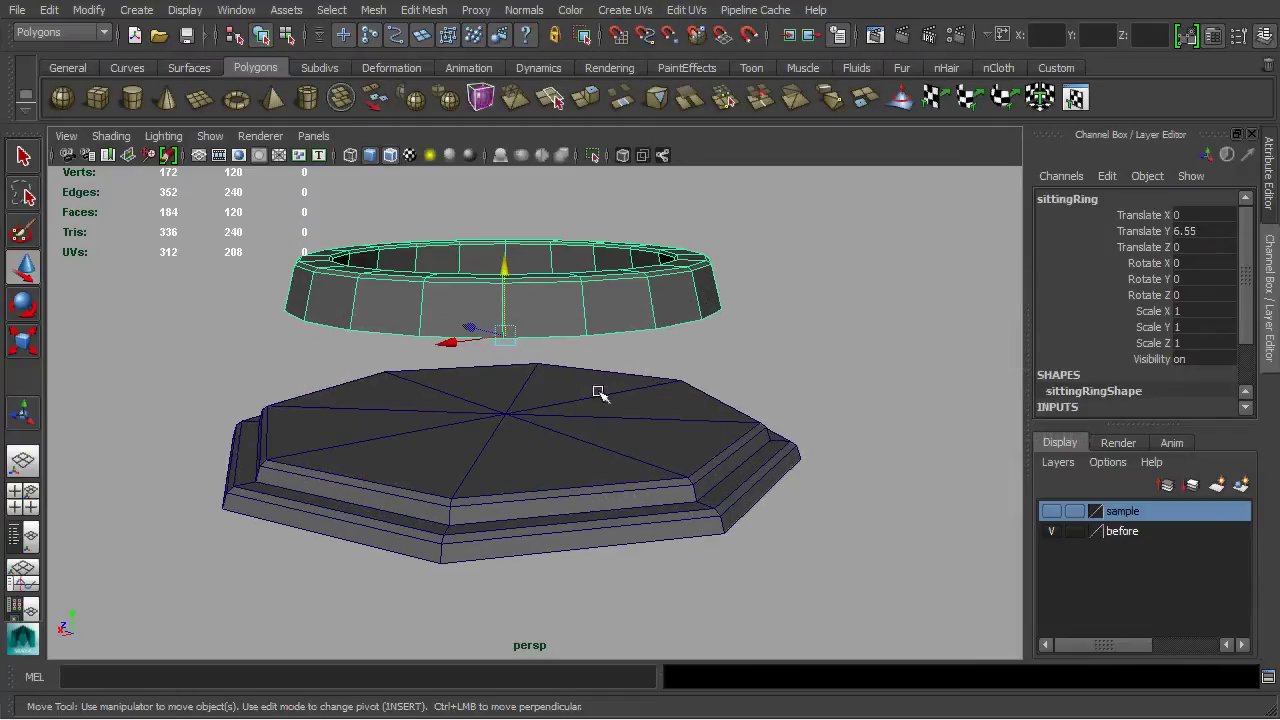
pyautogui.click(598, 391)
pyautogui.moveTo(510, 405)
pyautogui.mouseDown()
pyautogui.moveTo(508, 357)
pyautogui.moveTo(526, 429)
pyautogui.moveTo(563, 460)
pyautogui.moveTo(571, 434)
pyautogui.moveTo(571, 448)
pyautogui.mouseUp()
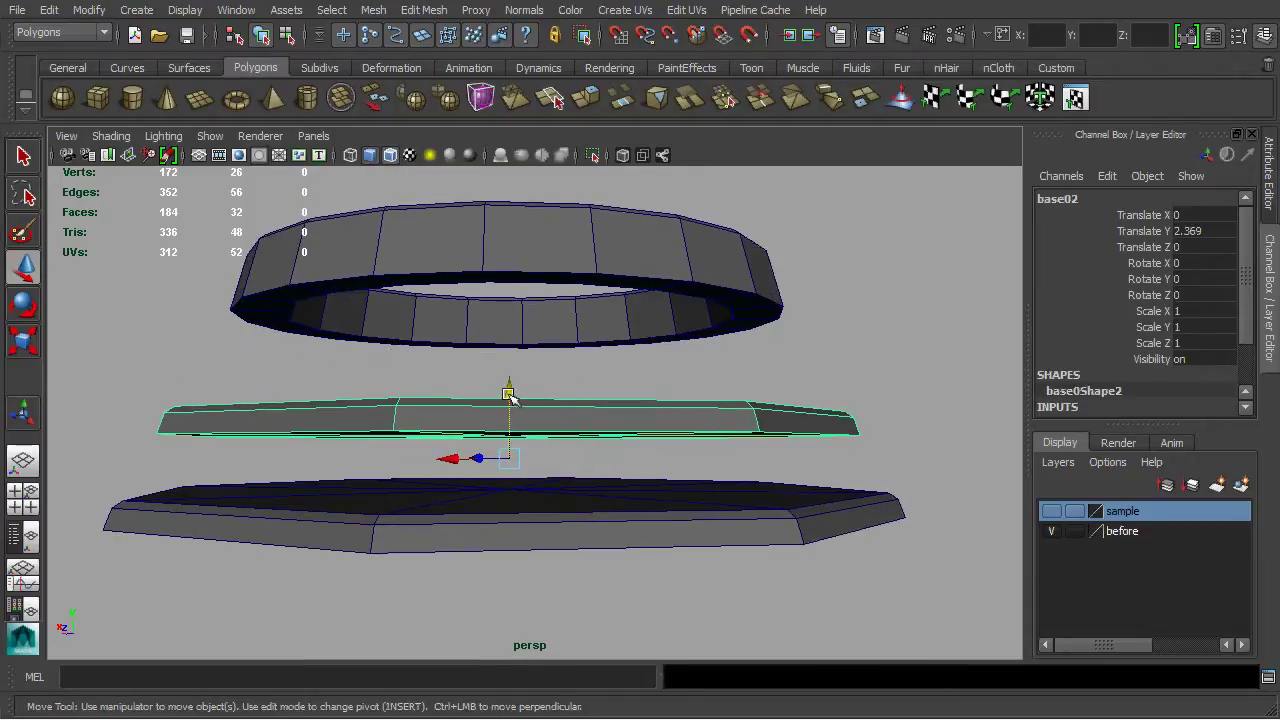
# - Select the bottom slab and switch it to vertex editing
pyautogui.press('q')
pyautogui.click(543, 491)
pyautogui.moveTo(540, 486); pyautogui.dragTo(478, 488, button='right')
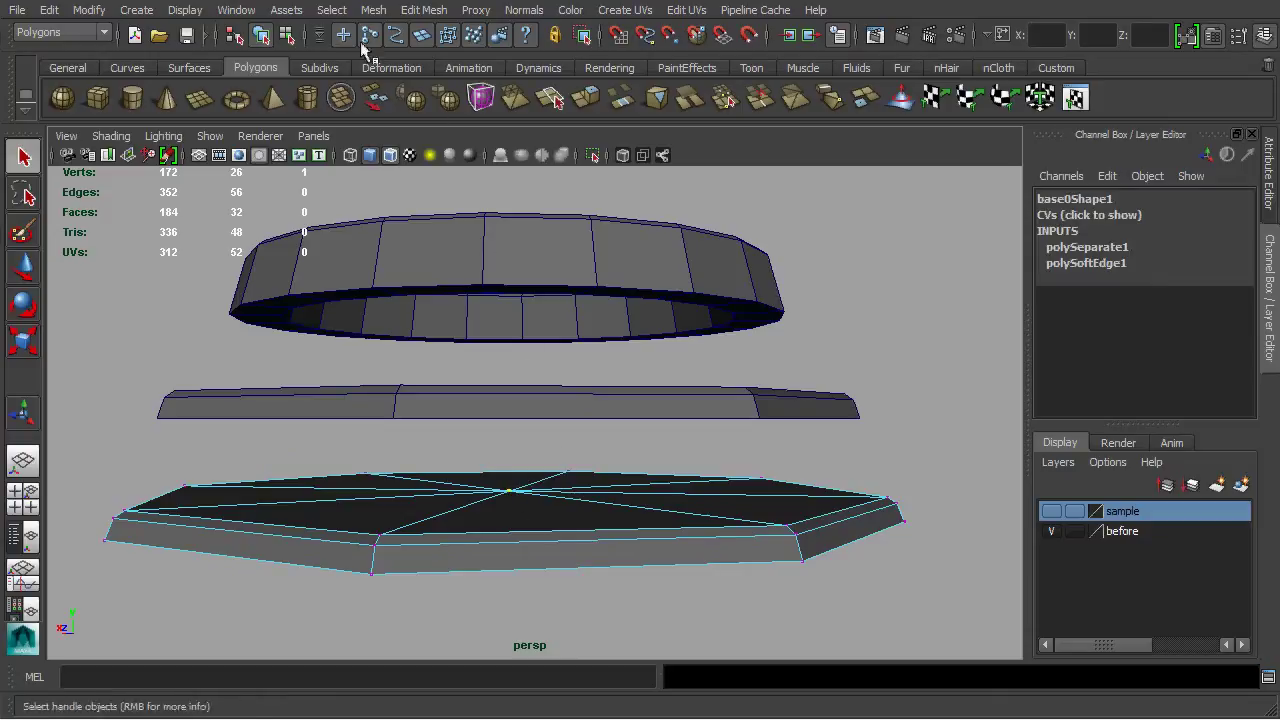
# - Float the Convert Selection panel and delete the bottom slab's eight-face top cap
pyautogui.click(333, 10)
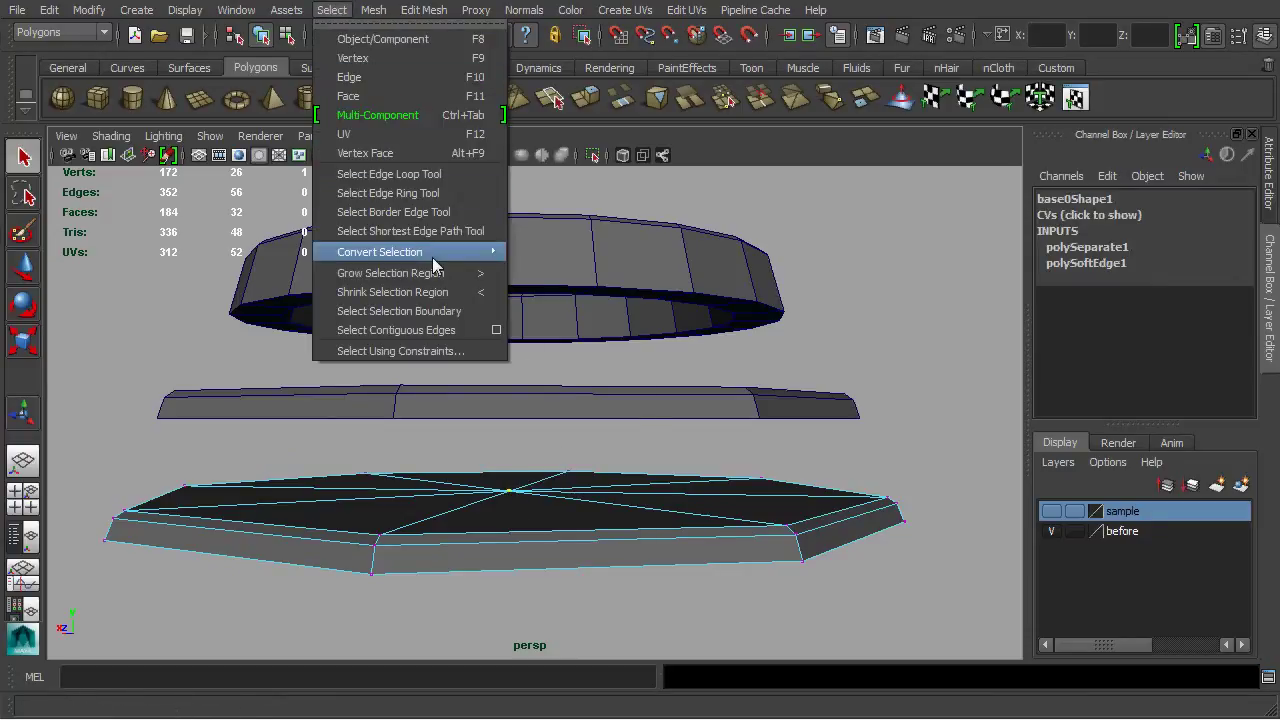
pyautogui.moveTo(380, 252)
pyautogui.click(553, 248)
pyautogui.moveTo(571, 229)
pyautogui.mouseDown()
pyautogui.moveTo(927, 200)
pyautogui.moveTo(933, 181)
pyautogui.mouseUp()
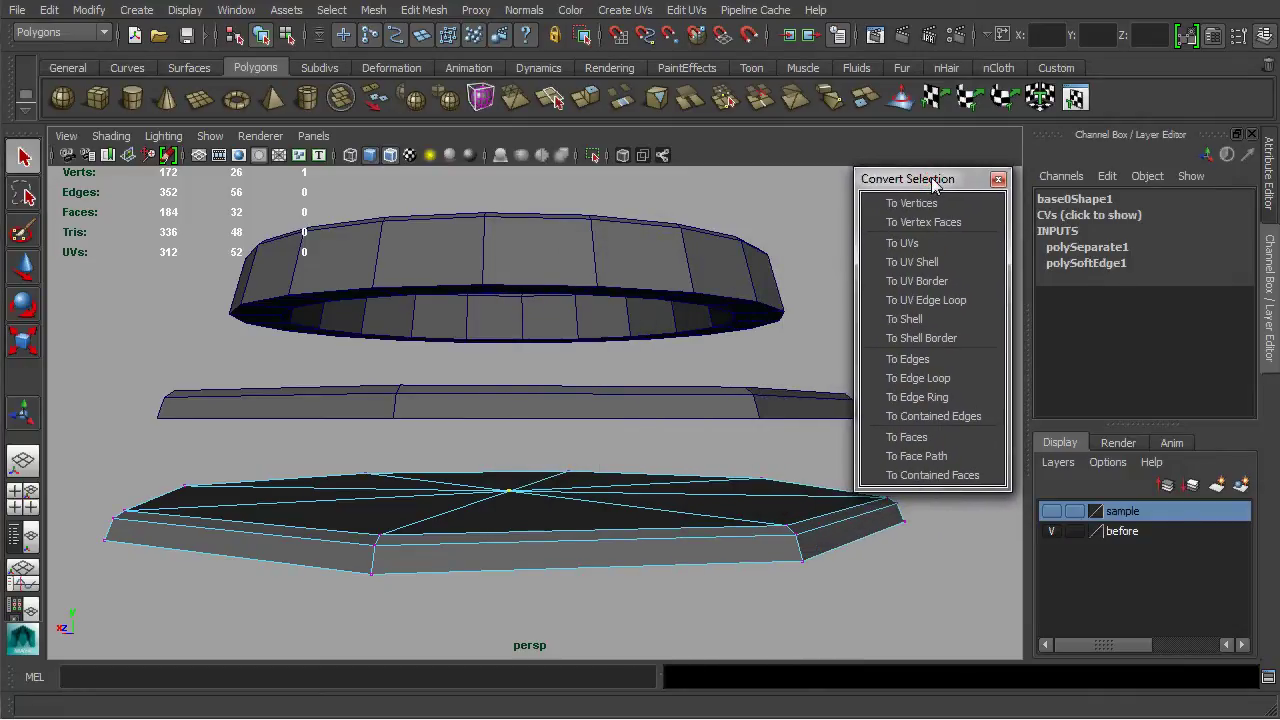
pyautogui.click(906, 437)
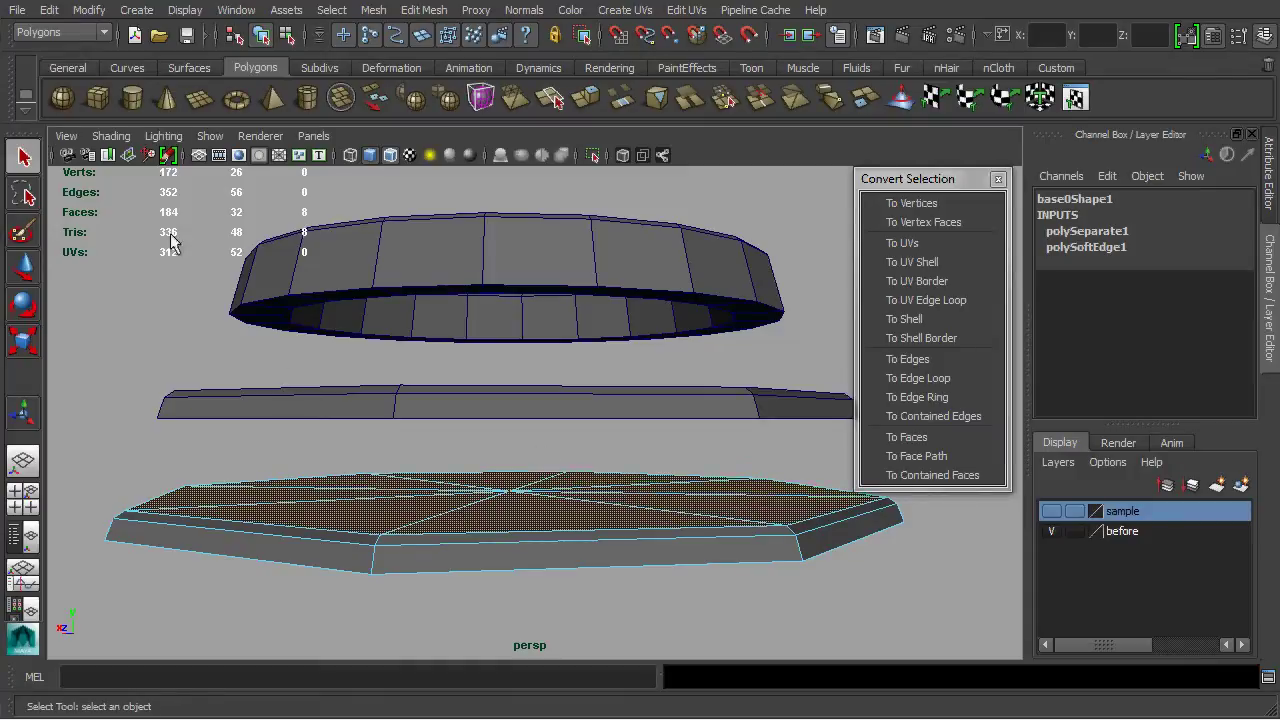
pyautogui.click(48, 10)
pyautogui.click(95, 201)
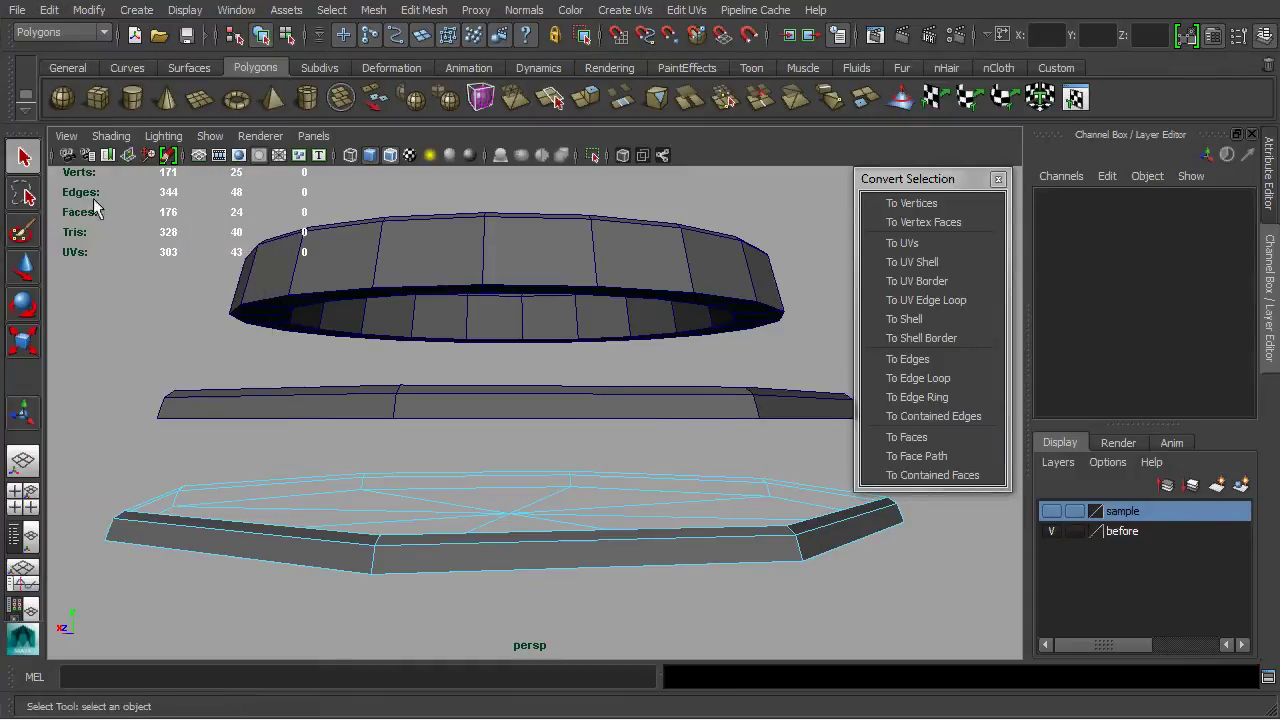
# - Delete the middle tier's eight-face underside cap around its centre vertex, then select the ring
pyautogui.keyDown('alt'); pyautogui.moveTo(555, 428); pyautogui.dragTo(537, 451); pyautogui.keyUp('alt')
pyautogui.click(540, 445)
pyautogui.rightClick(508, 429)
pyautogui.click(508, 431)
pyautogui.click(497, 452)
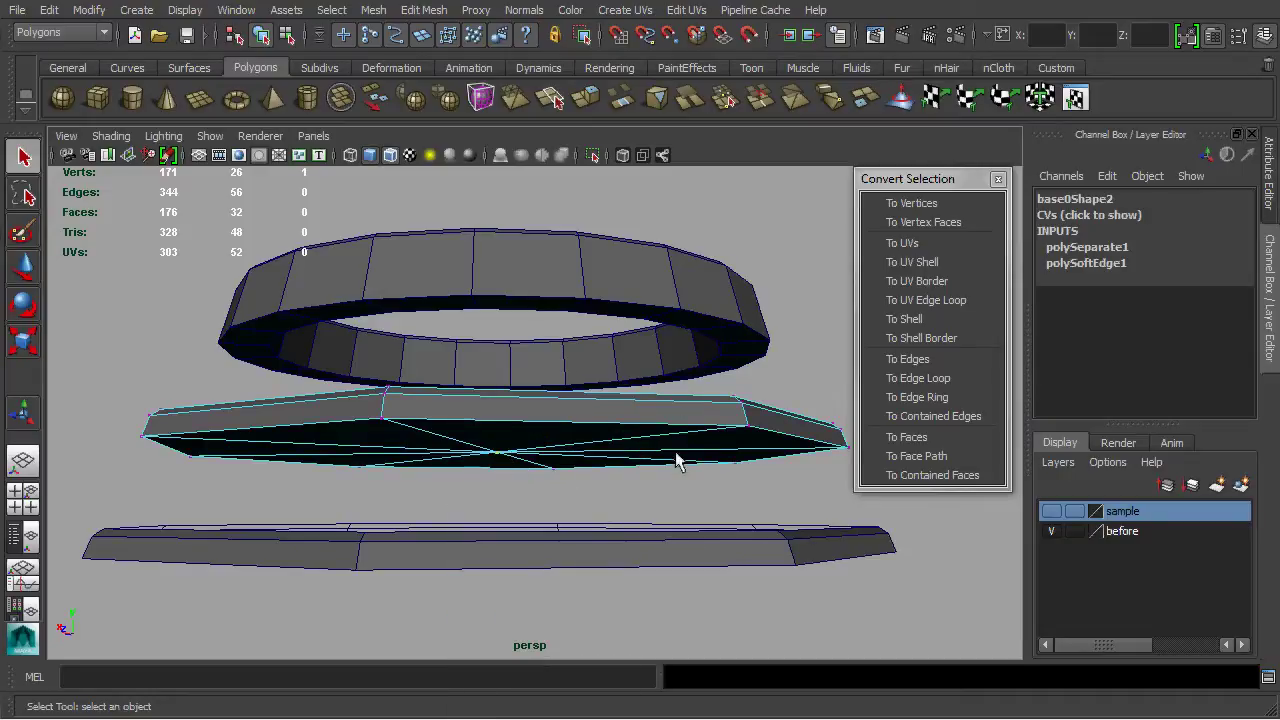
pyautogui.click(924, 440)
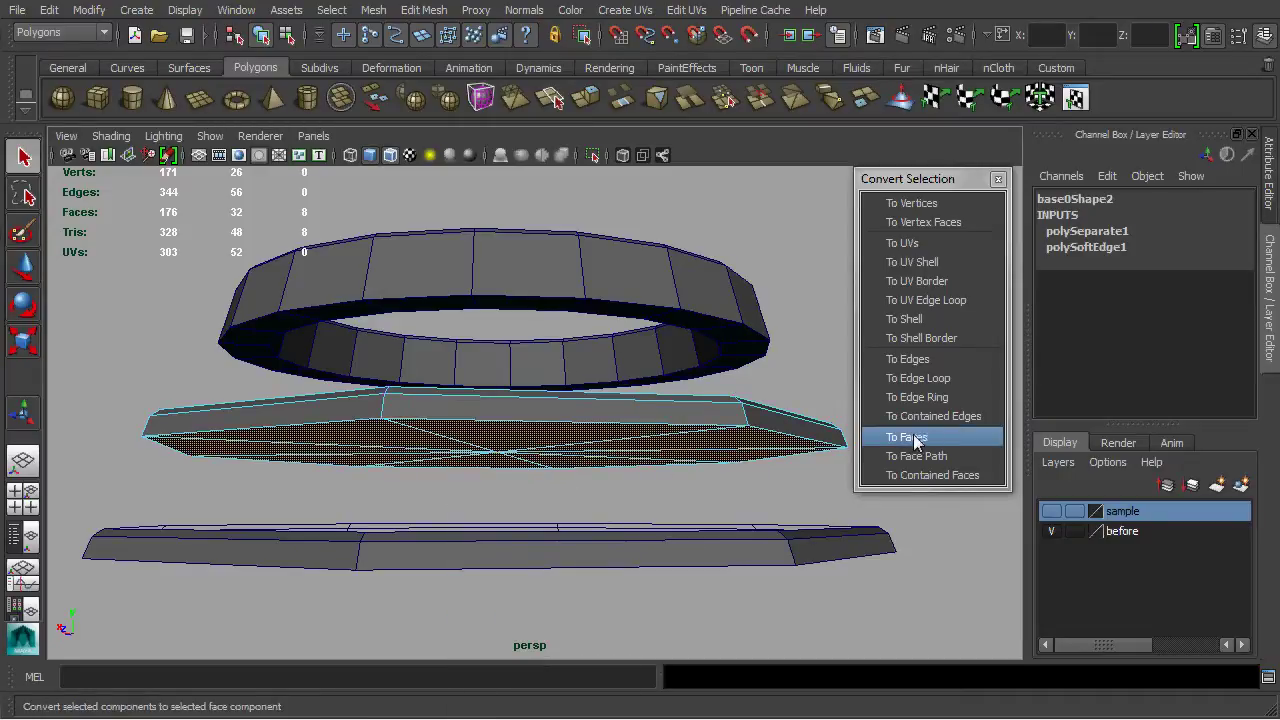
pyautogui.click(49, 10)
pyautogui.click(100, 195)
pyautogui.moveTo(168, 232)
pyautogui.keyDown('alt'); pyautogui.mouseDown()
pyautogui.moveTo(634, 437)
pyautogui.moveTo(634, 449)
pyautogui.moveTo(597, 431)
pyautogui.moveTo(545, 336)
pyautogui.moveTo(560, 314)
pyautogui.moveTo(548, 336)
pyautogui.mouseUp(); pyautogui.keyUp('alt')
pyautogui.click(545, 336)
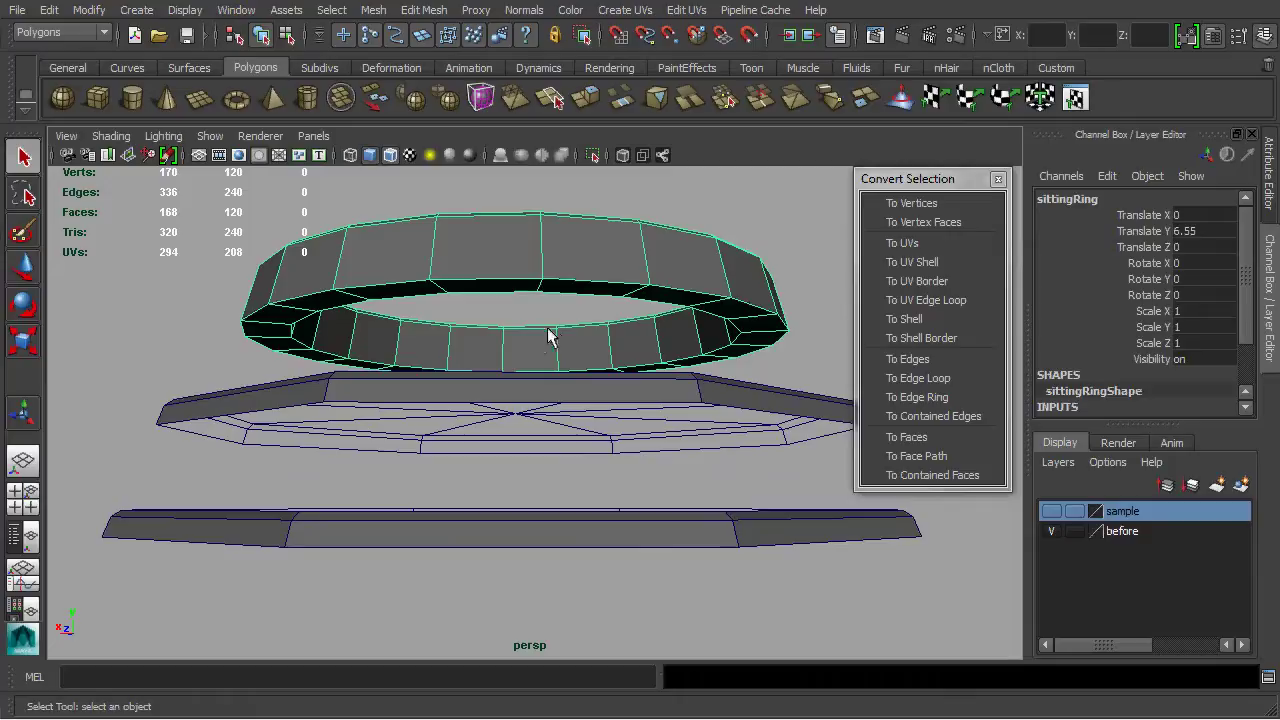
# - Select the ring's 20-edge ring, convert it to faces and delete them
pyautogui.click(330, 10)
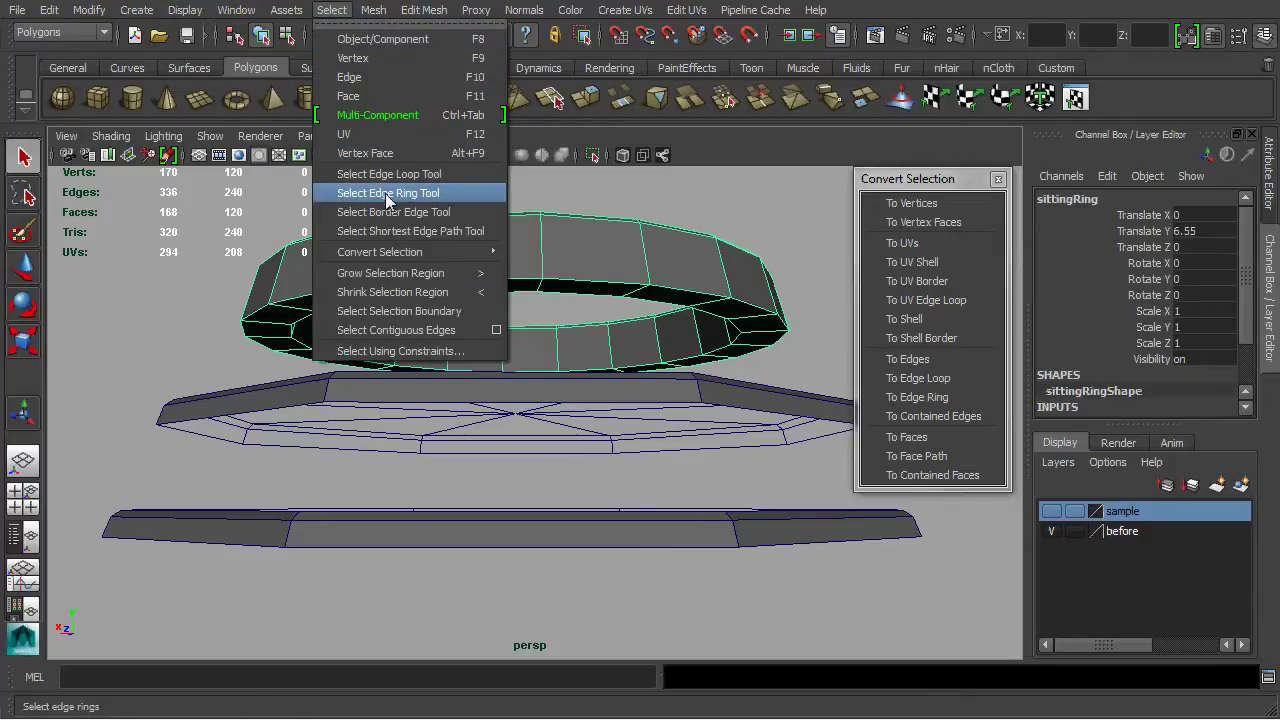
pyautogui.click(388, 195)
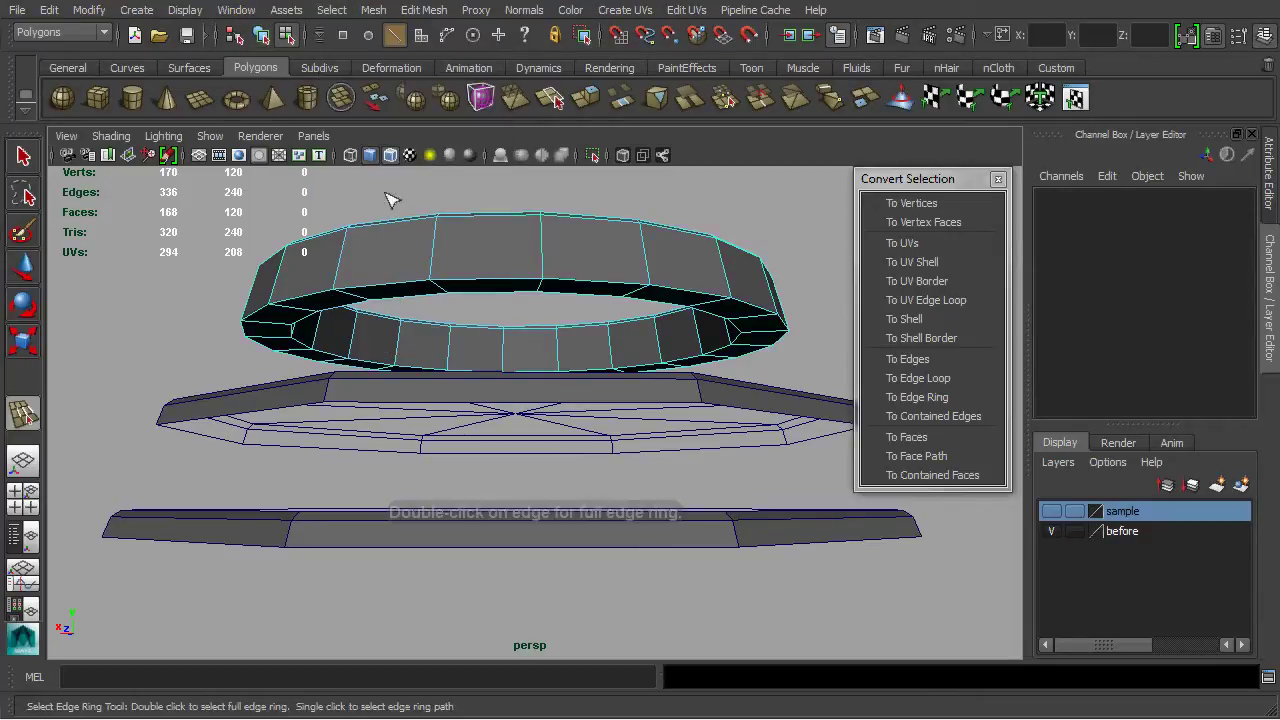
pyautogui.doubleClick(541, 291)
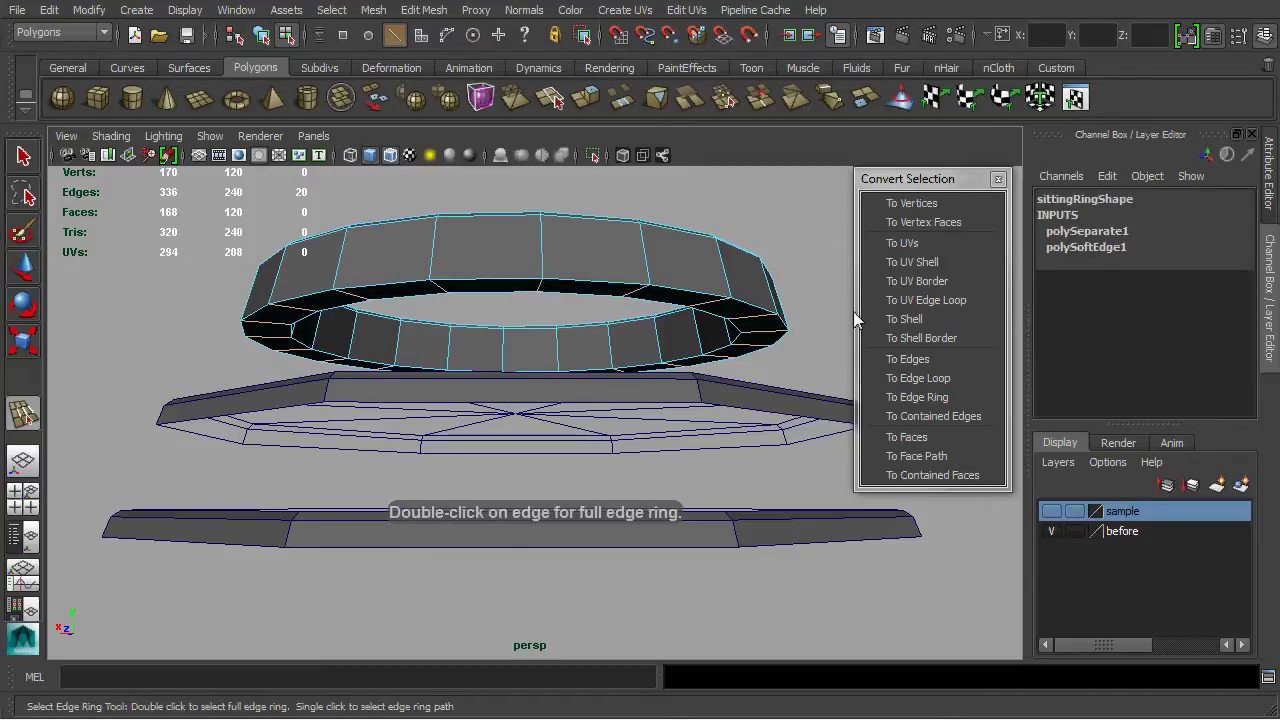
pyautogui.click(926, 440)
pyautogui.click(60, 14)
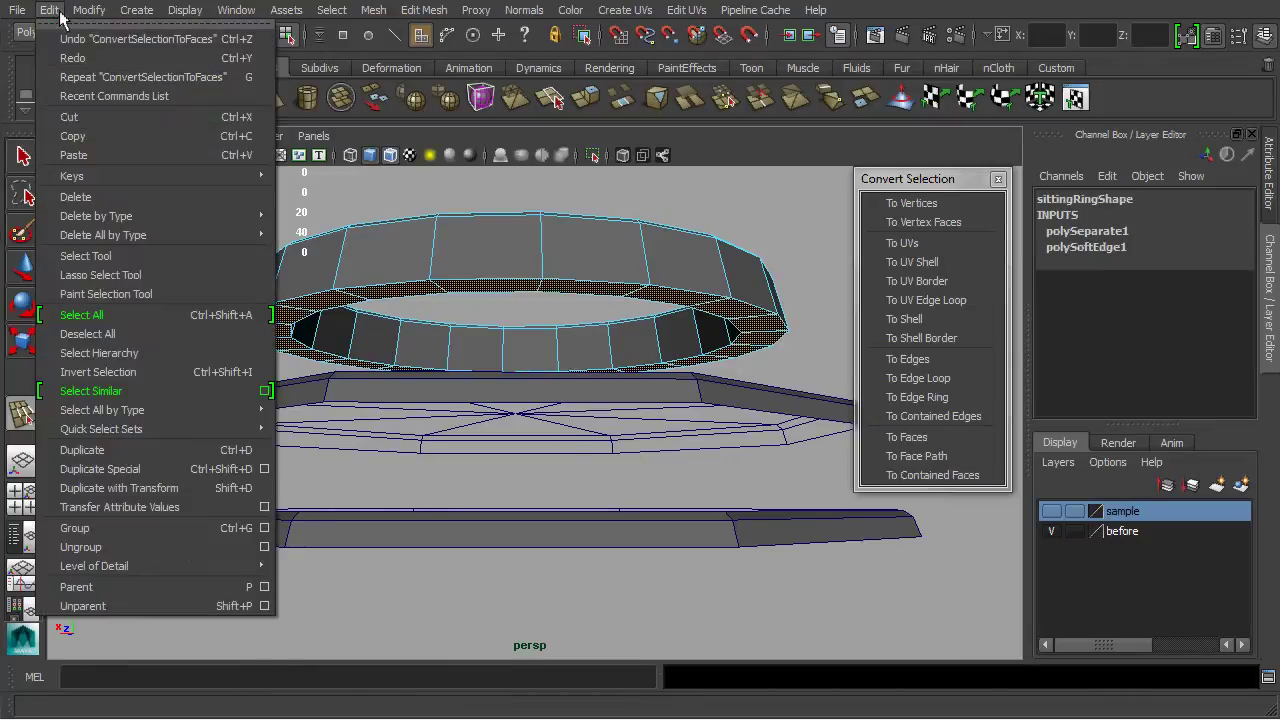
pyautogui.click(95, 197)
pyautogui.keyDown('alt'); pyautogui.moveTo(442, 337); pyautogui.dragTo(480, 313, button='middle'); pyautogui.keyUp('alt')
pyautogui.moveTo(480, 313)
pyautogui.keyDown('alt'); pyautogui.mouseDown()
pyautogui.moveTo(491, 337)
pyautogui.moveTo(489, 297)
pyautogui.moveTo(517, 323)
pyautogui.mouseUp(); pyautogui.keyUp('alt')
# - Delete the middle tier's eight top faces around its centre vertex
pyautogui.press('q')
pyautogui.keyDown('alt'); pyautogui.moveTo(586, 451); pyautogui.dragTo(586, 397); pyautogui.keyUp('alt')
pyautogui.click(545, 333)
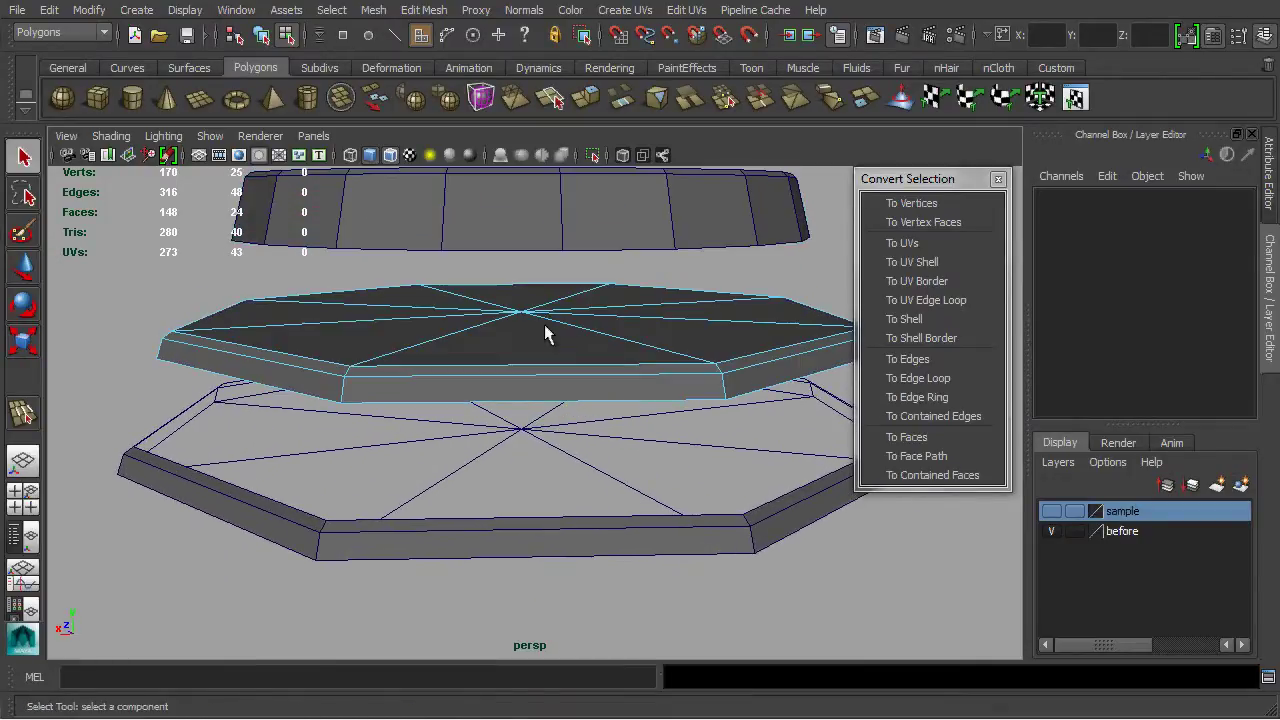
pyautogui.moveTo(545, 333); pyautogui.dragTo(505, 329, button='right')
pyautogui.click(522, 312)
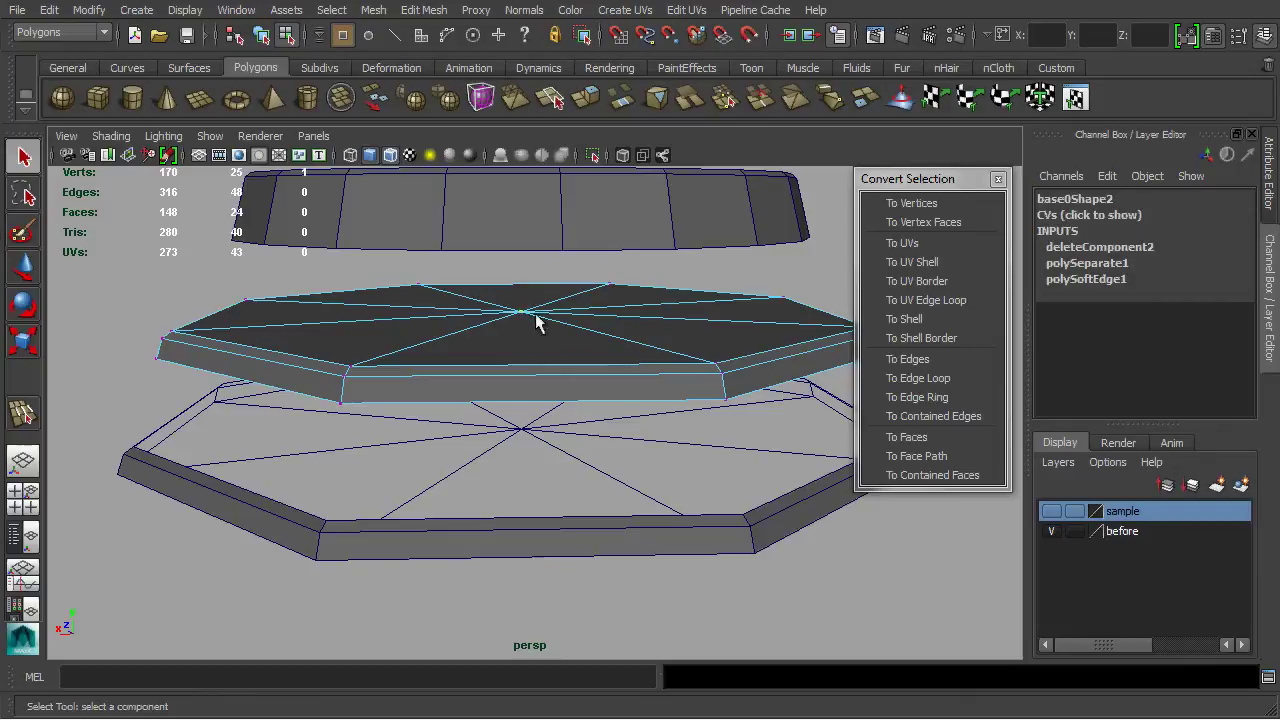
pyautogui.click(927, 437)
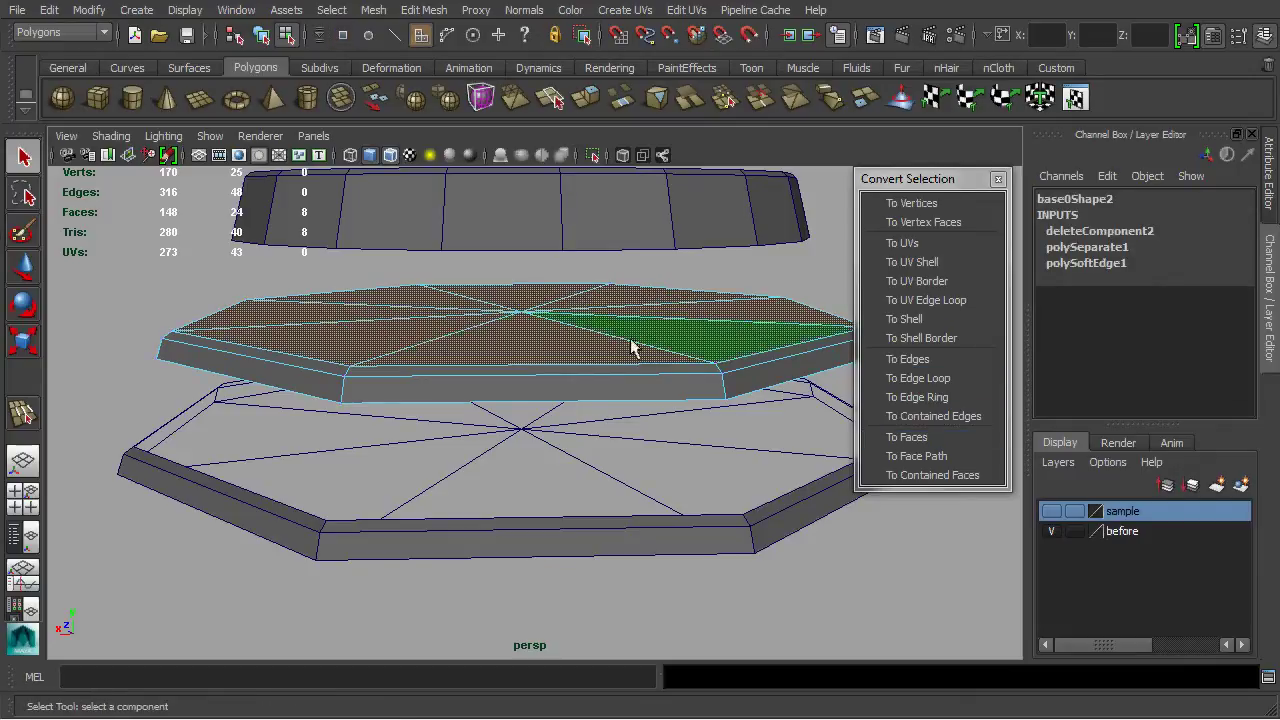
pyautogui.press('Delete')
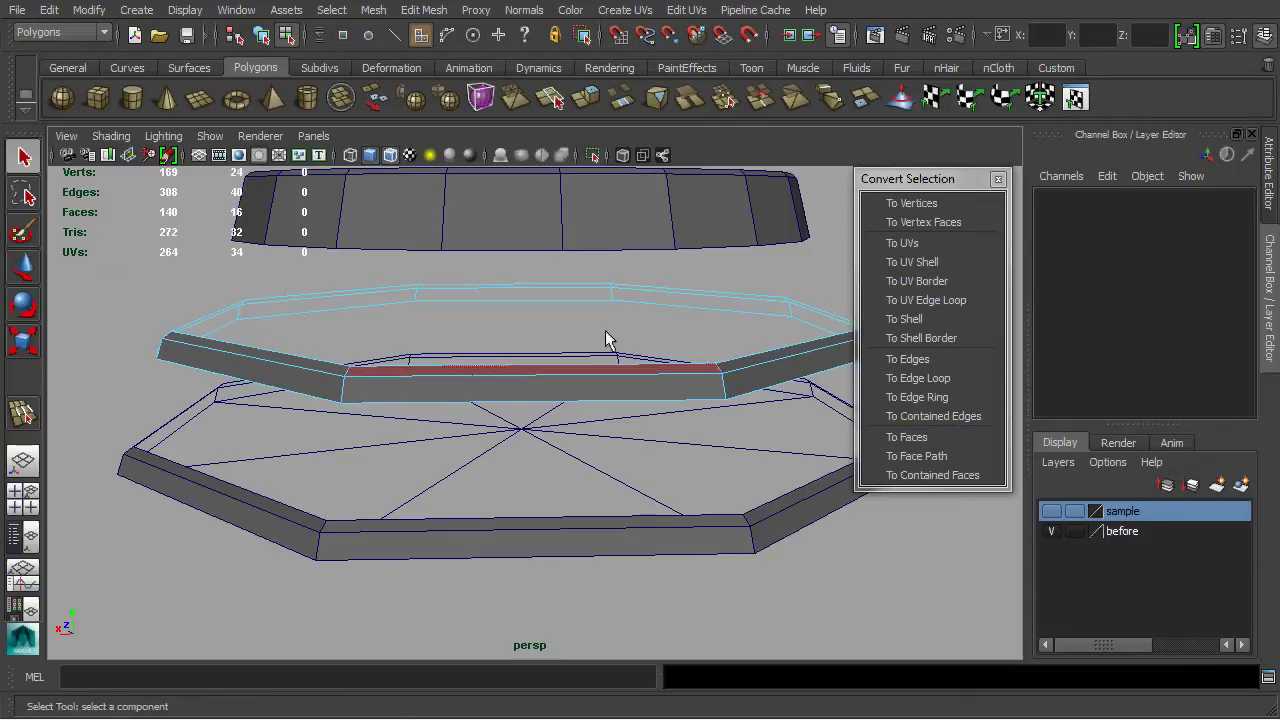
# - Return the middle tier to object mode and close the Convert Selection panel
pyautogui.moveTo(577, 352); pyautogui.dragTo(663, 347, button='right')
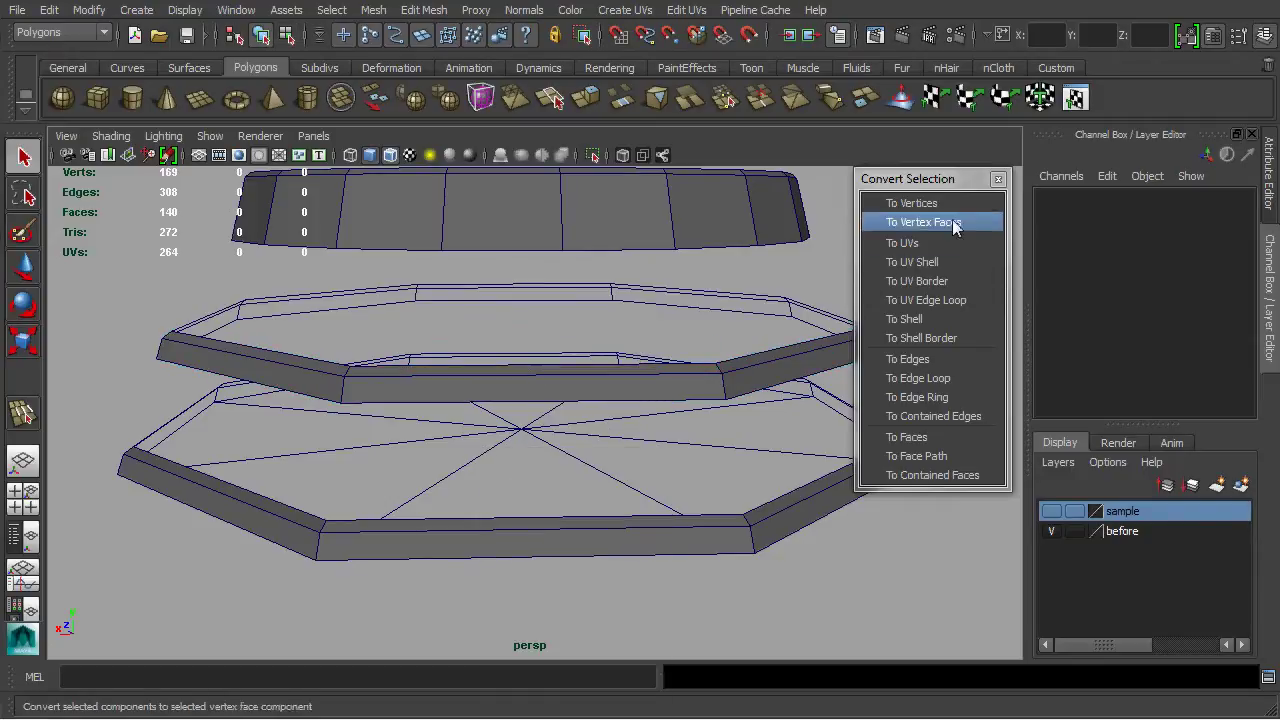
pyautogui.click(997, 178)
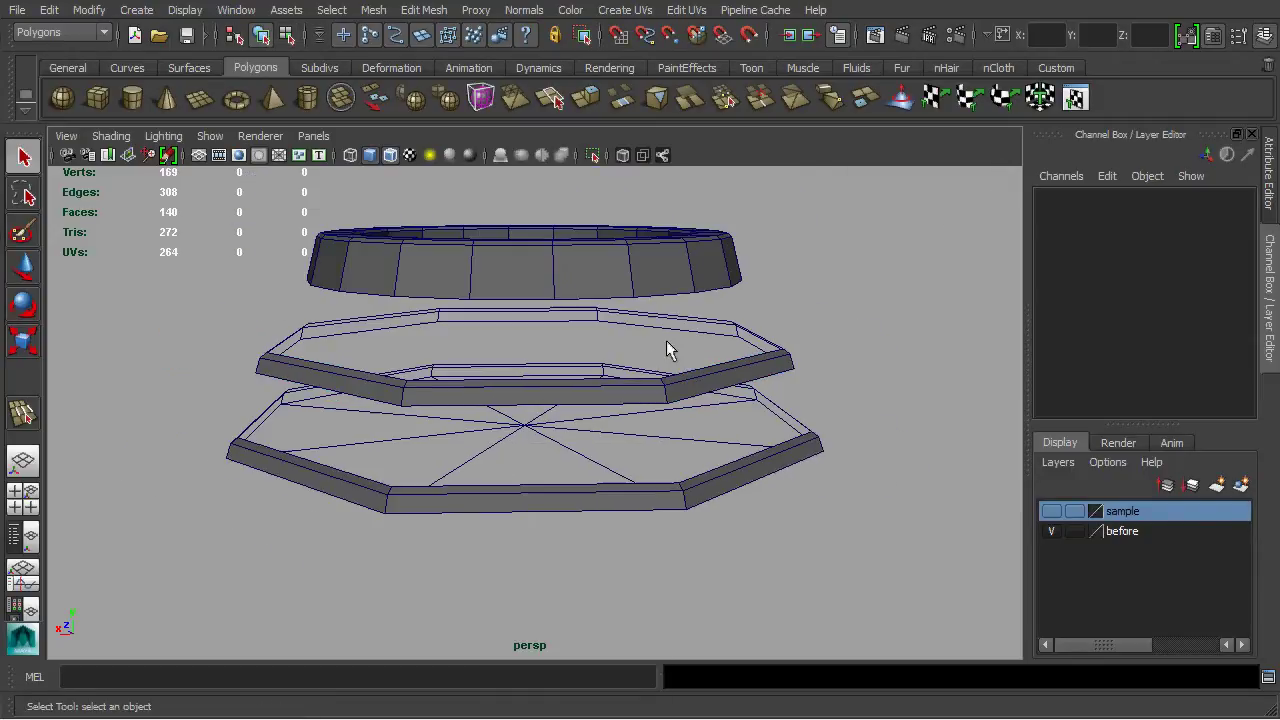
pyautogui.keyDown('alt'); pyautogui.moveTo(666, 340); pyautogui.dragTo(652, 366); pyautogui.keyUp('alt')
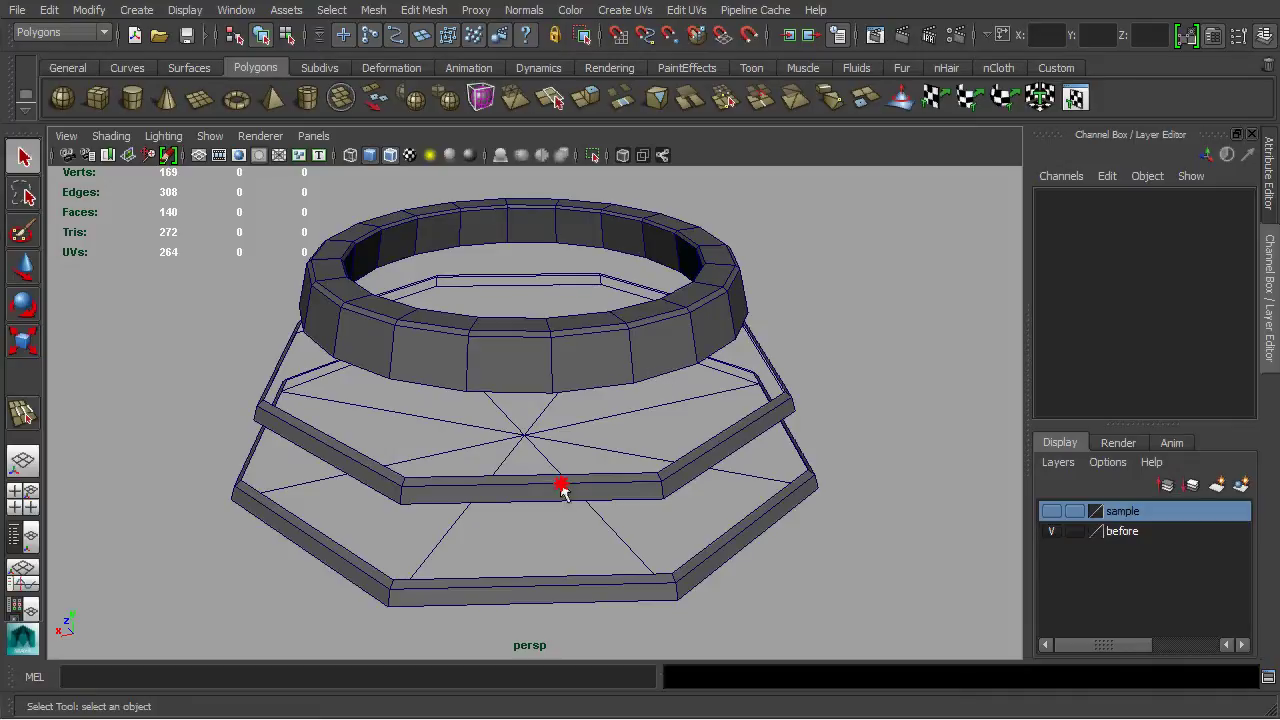
# - Set the middle rim's Translate Y to 0 so it drops onto the base
pyautogui.click(561, 489)
pyautogui.keyDown('alt'); pyautogui.moveTo(561, 489); pyautogui.dragTo(620, 486, button='middle'); pyautogui.keyUp('alt')
pyautogui.press('w')
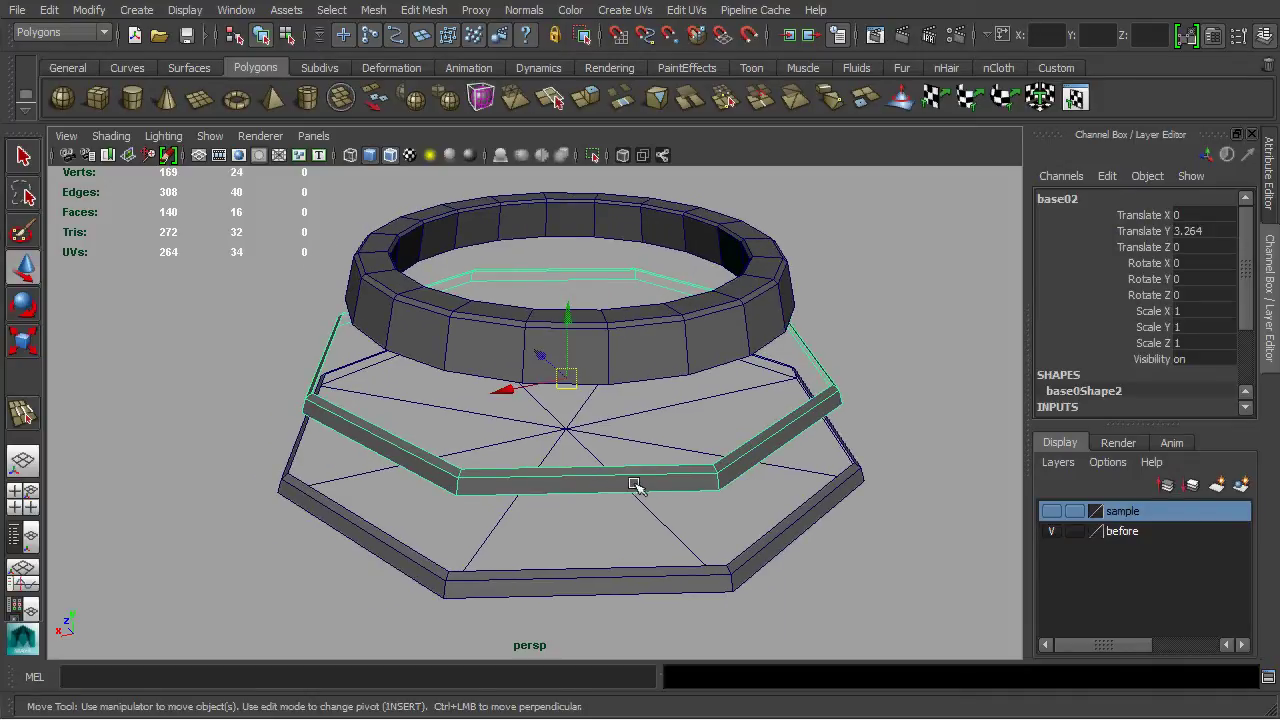
pyautogui.doubleClick(1198, 231)
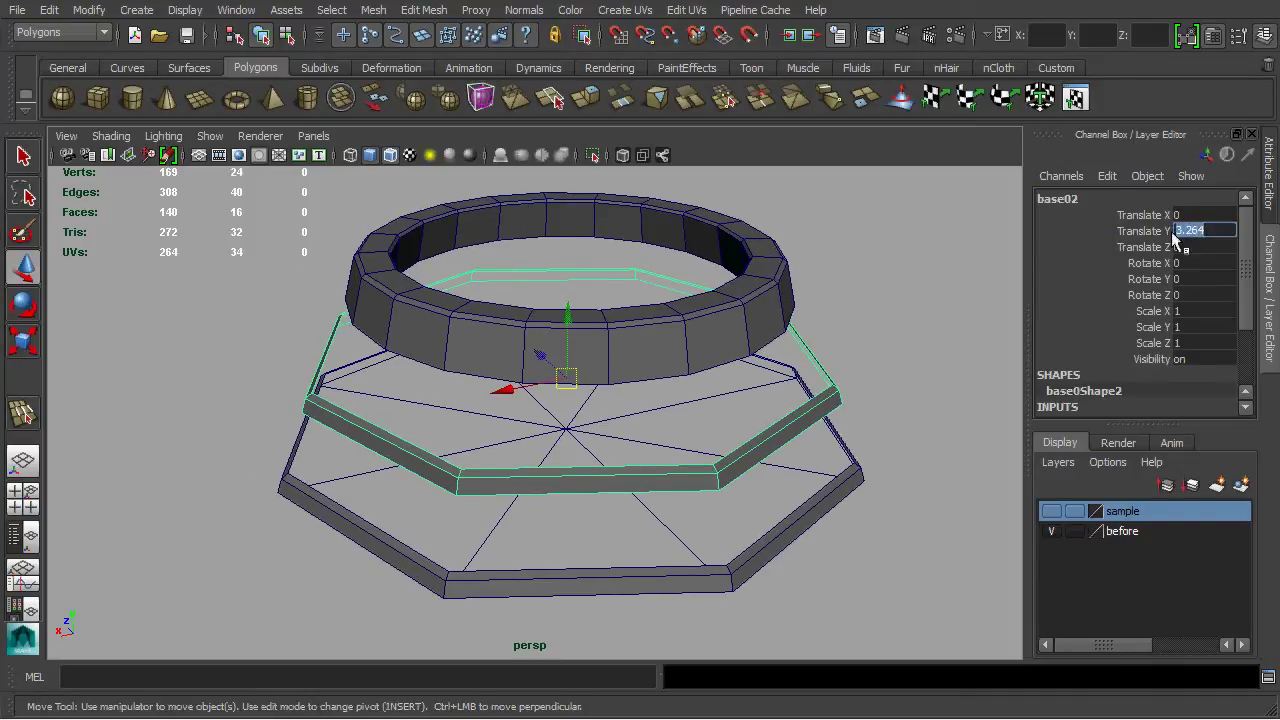
pyautogui.write('0')
pyautogui.press('Return')
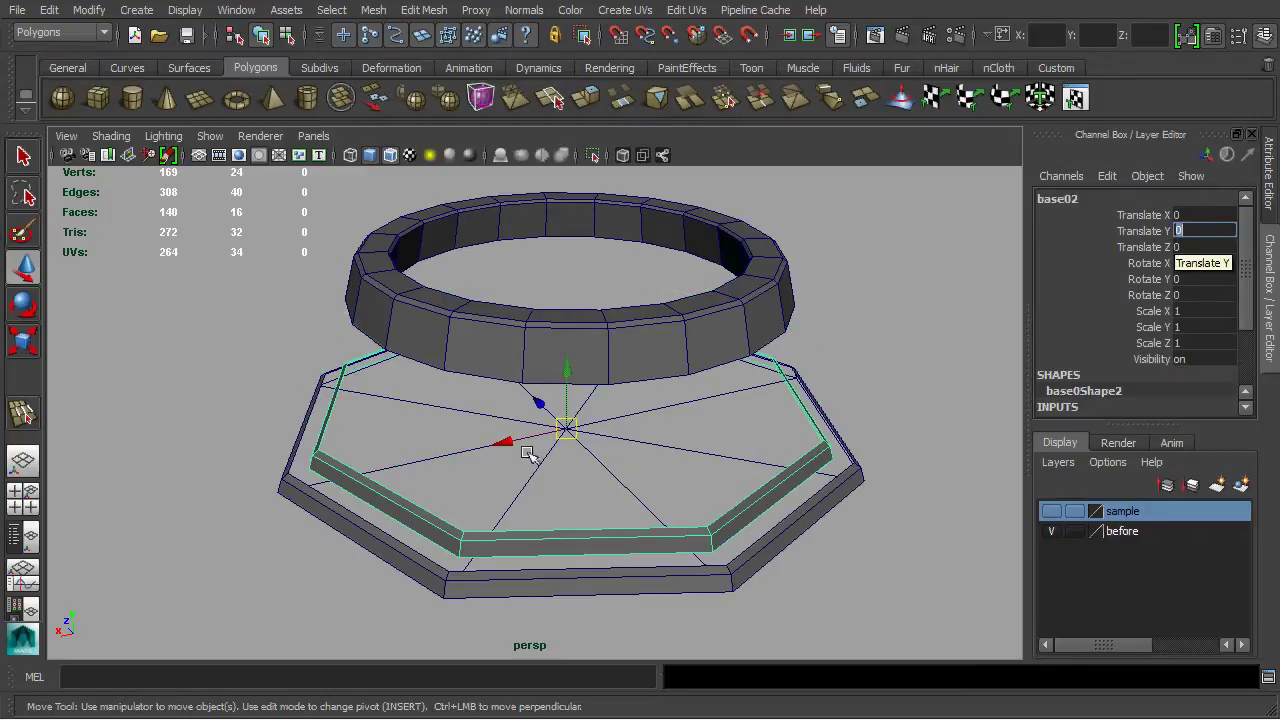
pyautogui.scroll(2, 530, 450)
pyautogui.scroll(1, 540, 410)
pyautogui.scroll(1, 560, 435)
# - Select both rims and combine them into one mesh
pyautogui.press('q')
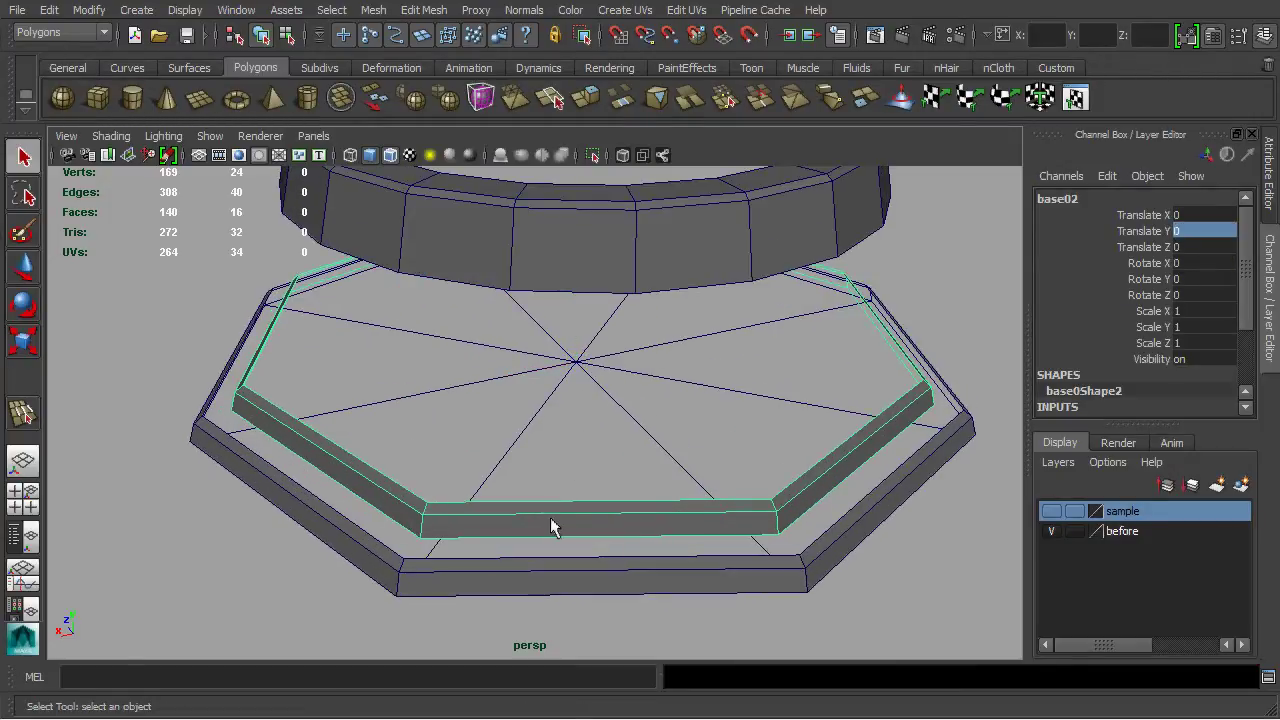
pyautogui.click(526, 582)
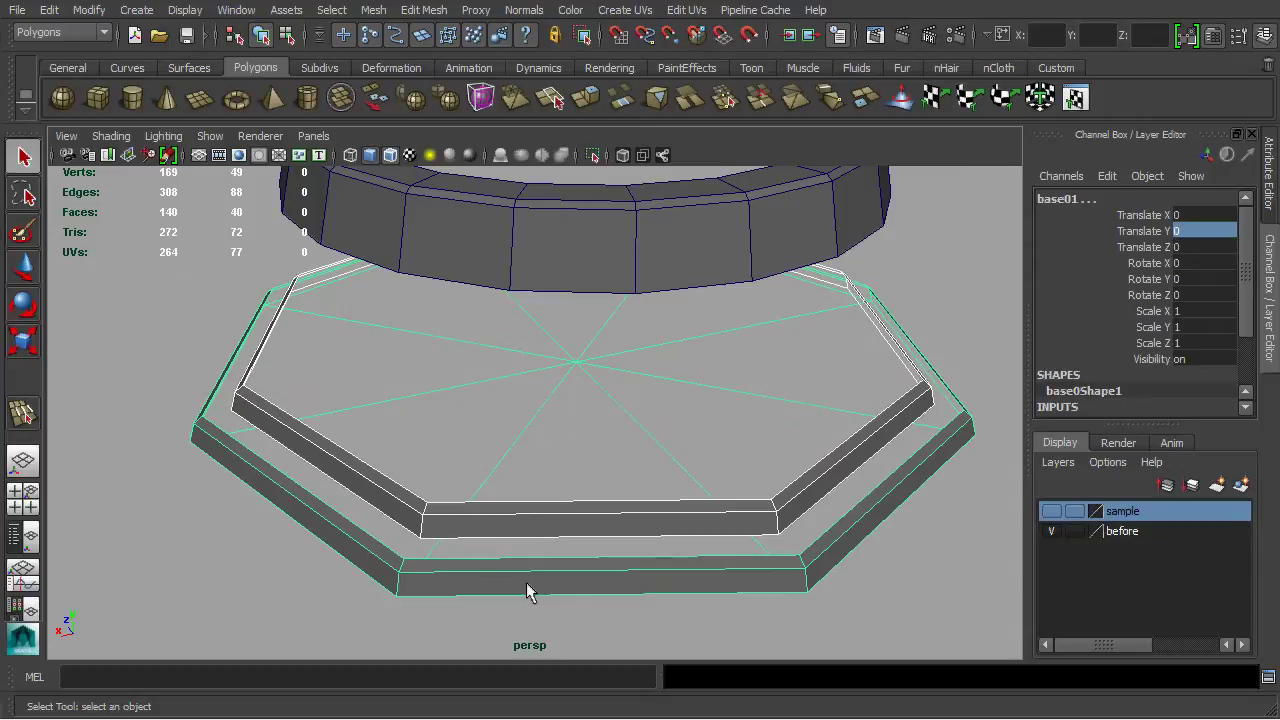
pyautogui.click(341, 98)
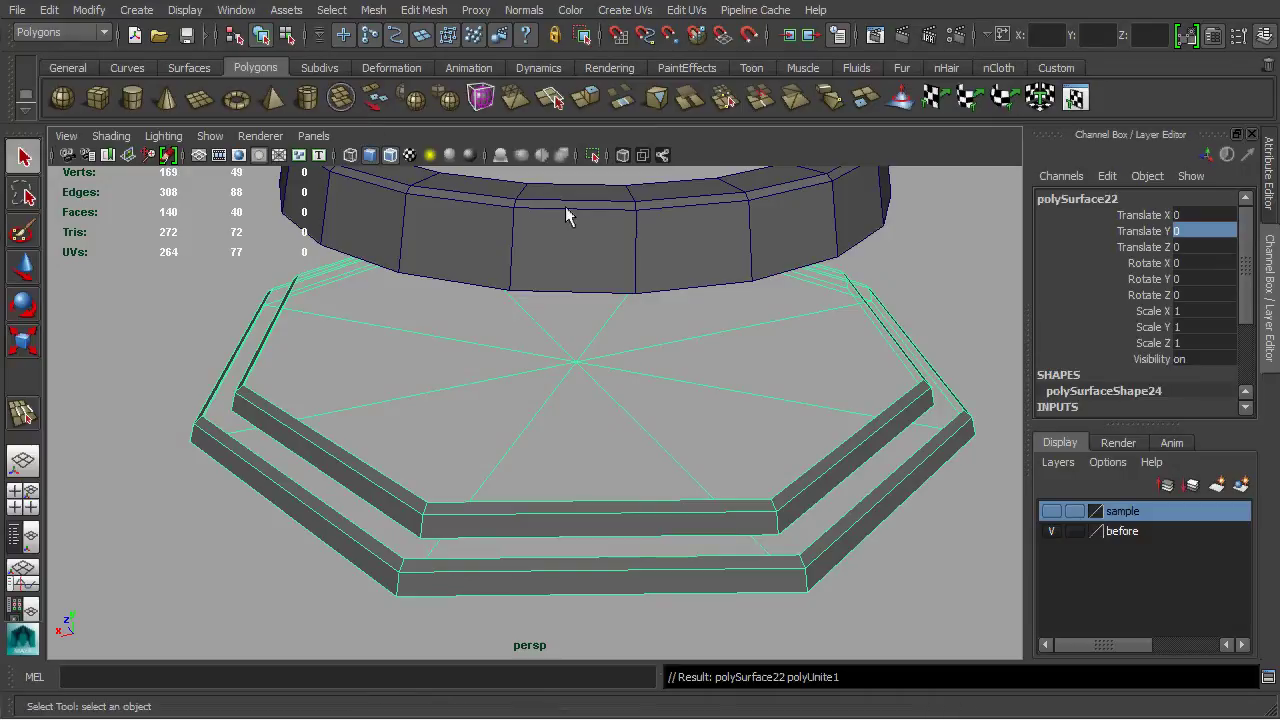
# - Reset the Bridge Options and set Divisions to 0
pyautogui.doubleClick(620, 103)
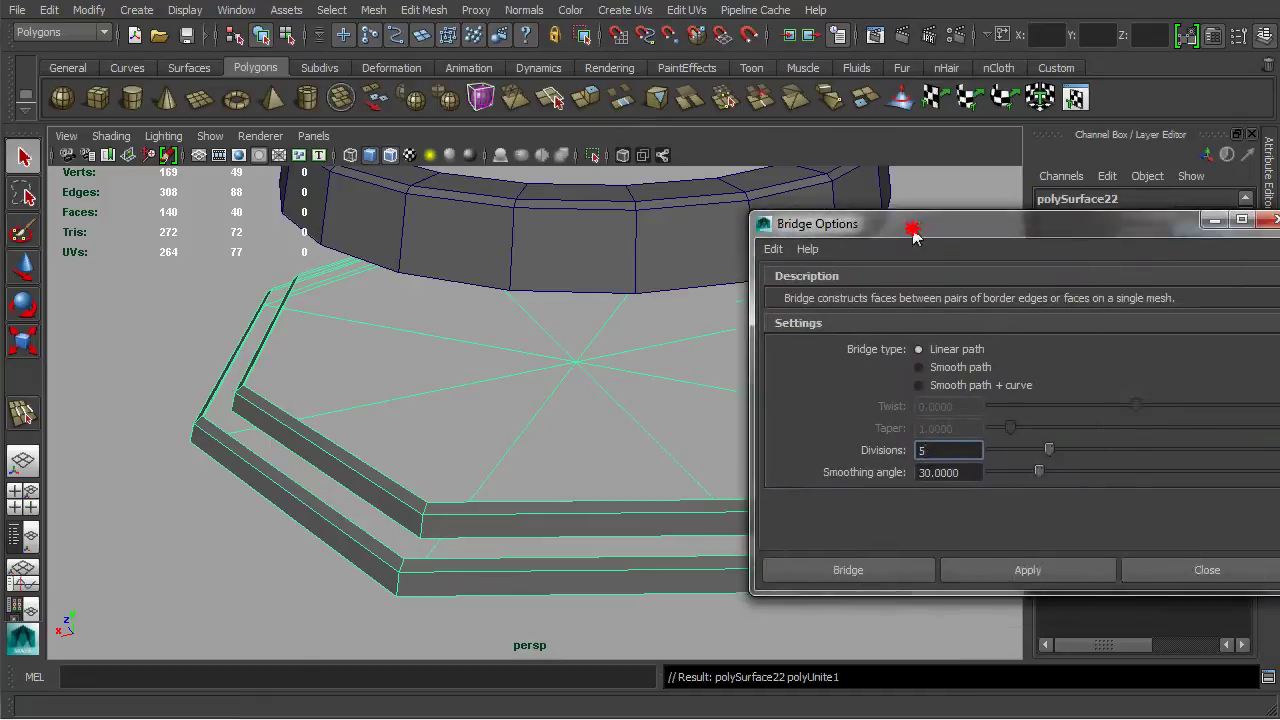
pyautogui.click(638, 232)
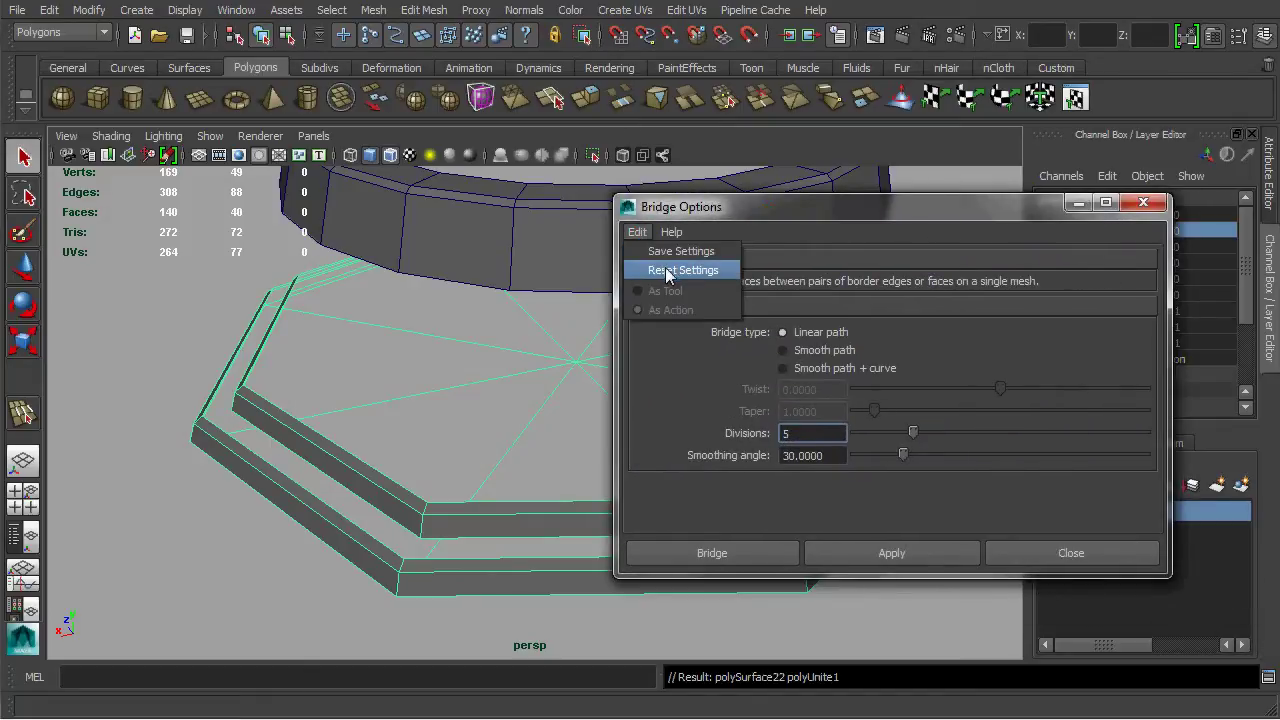
pyautogui.click(665, 271)
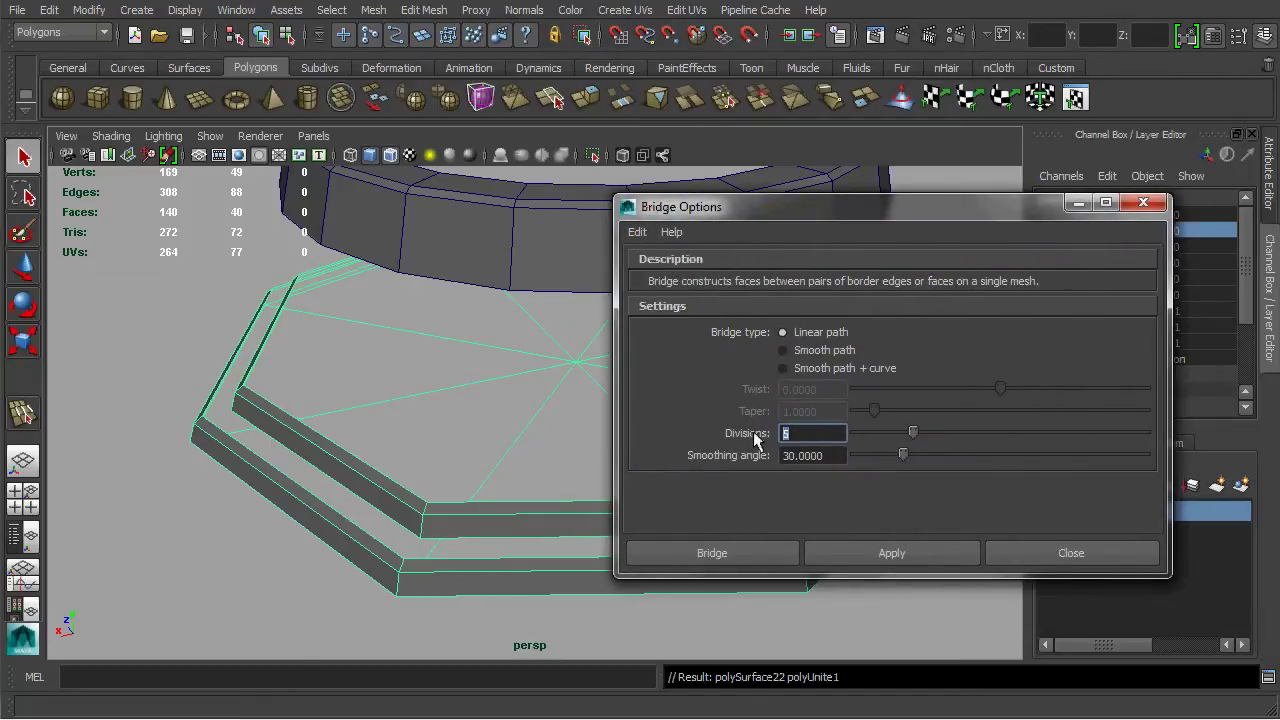
pyautogui.write('0')
pyautogui.press('Return')
pyautogui.click(807, 211)
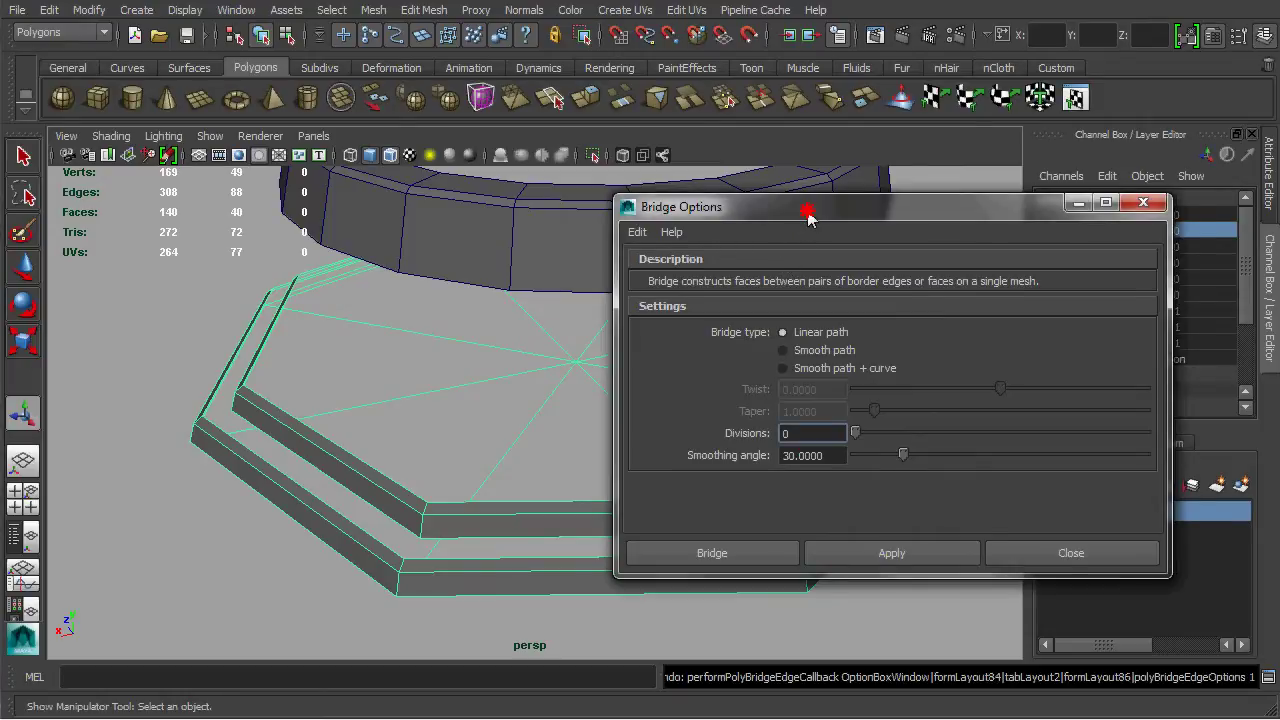
pyautogui.moveTo(807, 211); pyautogui.dragTo(838, 134)
# - Bridge the two facing rim edges on the front side, then pick an edge on the next side
pyautogui.moveTo(586, 528); pyautogui.dragTo(586, 480, button='right')
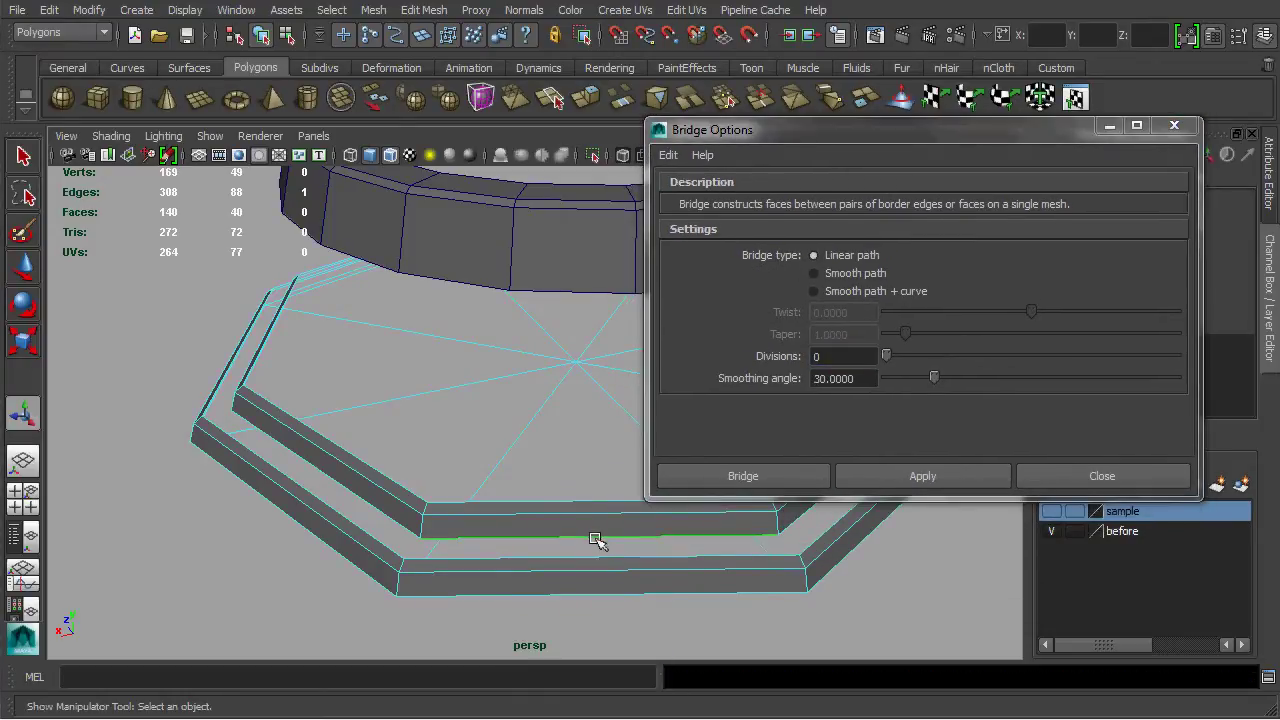
pyautogui.press('q')
pyautogui.keyDown('shift'); pyautogui.click(593, 557); pyautogui.keyUp('shift')
pyautogui.click(877, 479)
pyautogui.click(1060, 475)
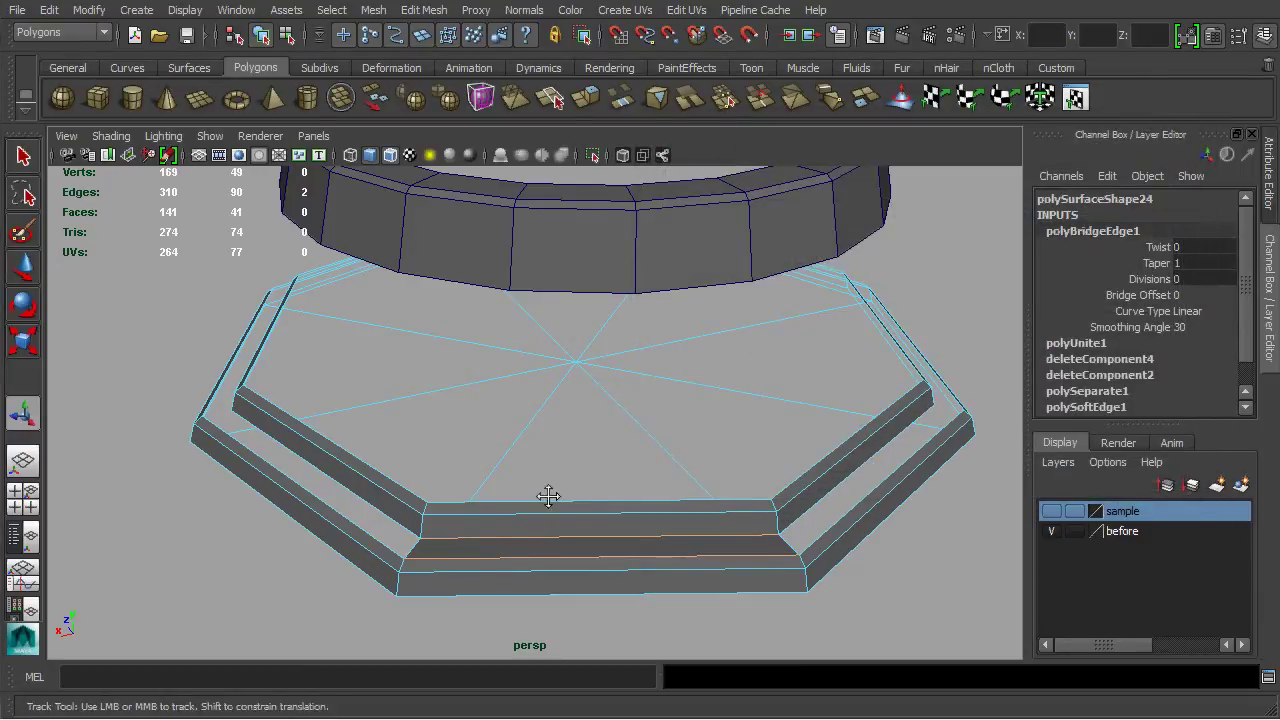
pyautogui.keyDown('alt'); pyautogui.moveTo(543, 491); pyautogui.dragTo(471, 491); pyautogui.keyUp('alt')
pyautogui.click(471, 491)
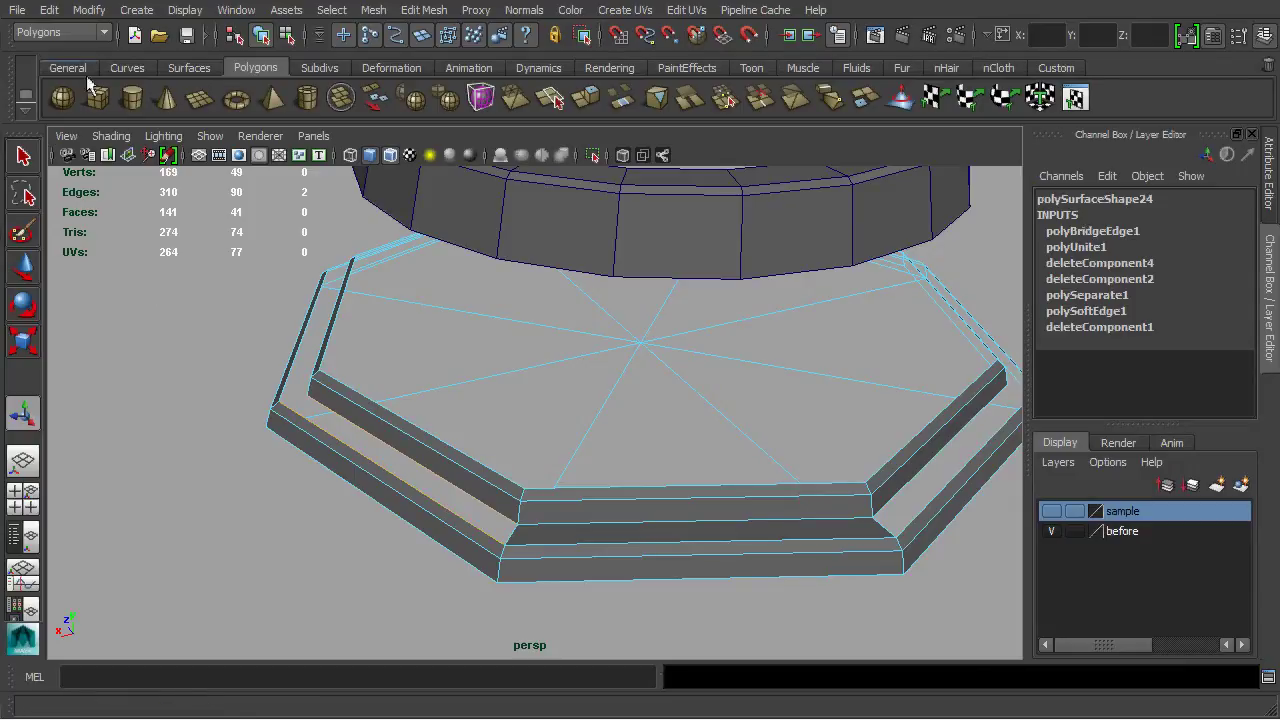
# - Bridge the rim edges on the next sides with Repeat PolyBridgeEdge (G)
pyautogui.click(49, 10)
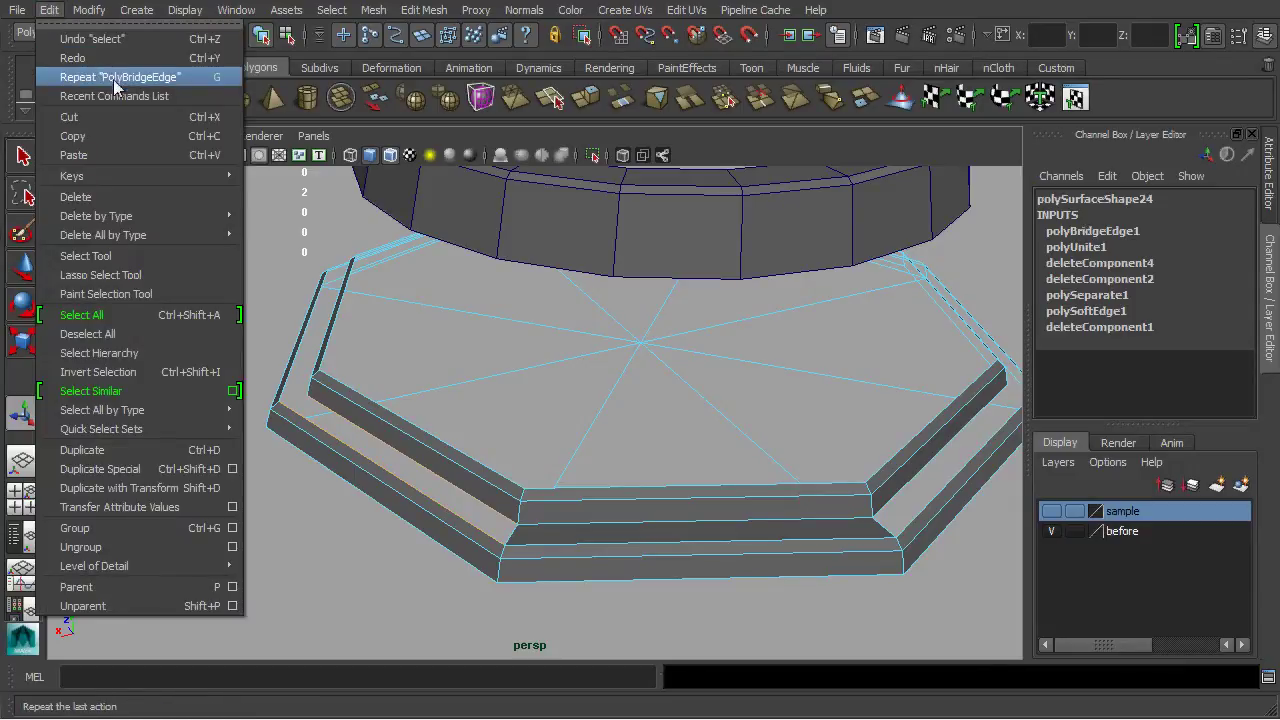
pyautogui.click(222, 88)
pyautogui.moveTo(331, 363)
pyautogui.keyDown('alt'); pyautogui.mouseDown()
pyautogui.moveTo(371, 400)
pyautogui.moveTo(383, 443)
pyautogui.moveTo(371, 434)
pyautogui.moveTo(337, 463)
pyautogui.moveTo(300, 463)
pyautogui.mouseUp(); pyautogui.keyUp('alt')
pyautogui.press('g')
pyautogui.click(329, 472)
pyautogui.press('g')
pyautogui.click(241, 490)
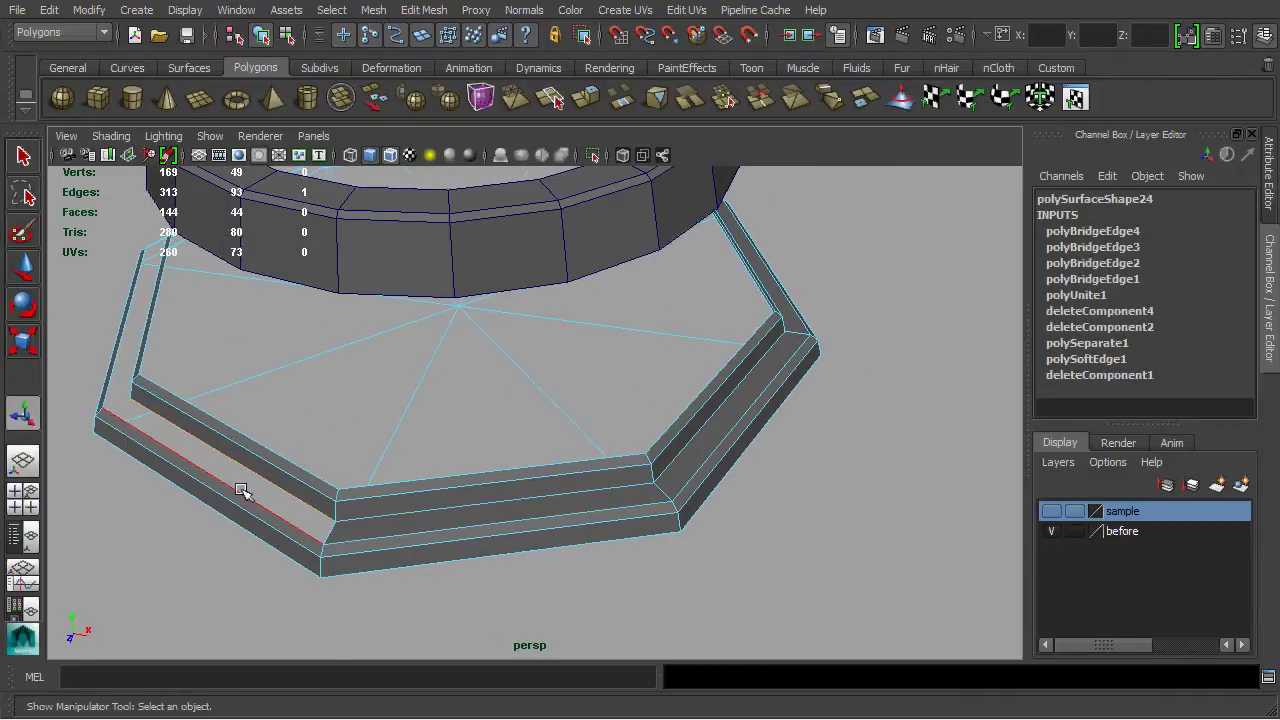
pyautogui.press('g')
# - Bridge the remaining sides, finishing with the last open side on the left
pyautogui.moveTo(229, 486)
pyautogui.keyDown('alt'); pyautogui.mouseDown()
pyautogui.moveTo(410, 432)
pyautogui.moveTo(334, 498)
pyautogui.mouseUp(); pyautogui.keyUp('alt')
pyautogui.click(385, 441)
pyautogui.press('g')
pyautogui.click(409, 431)
pyautogui.press('g')
pyautogui.click(333, 500)
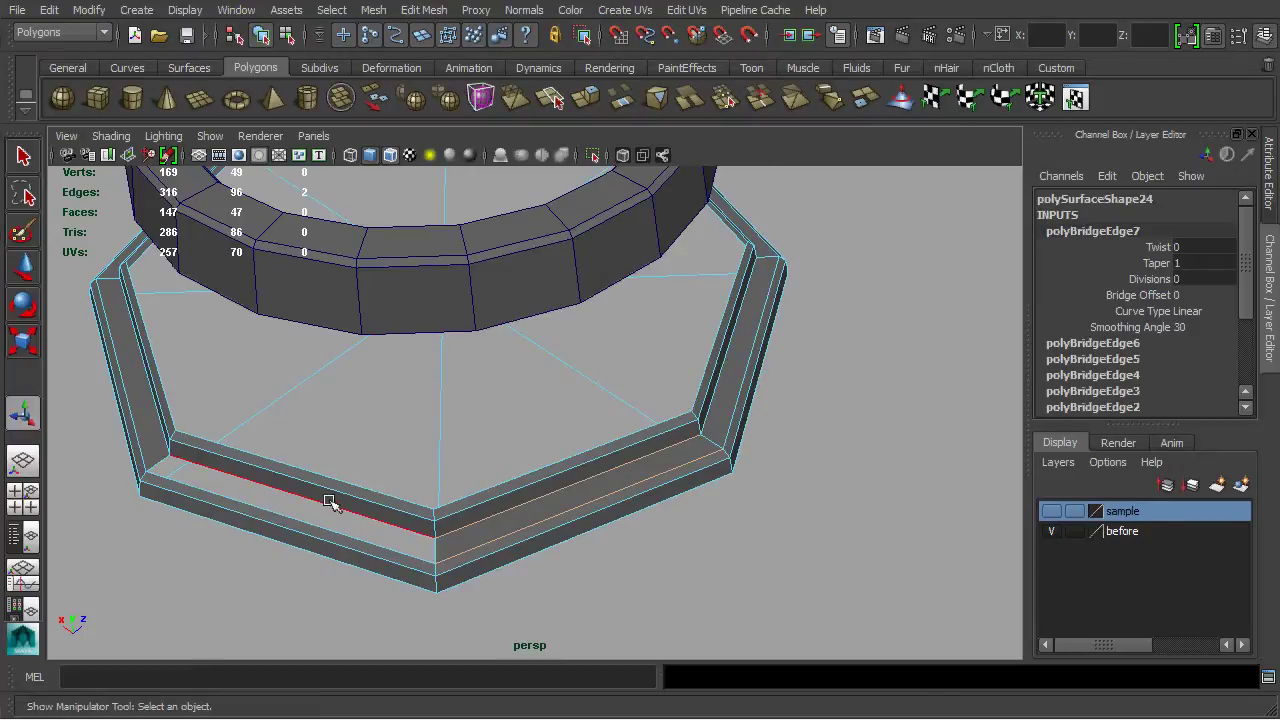
pyautogui.keyDown('shift'); pyautogui.click(309, 515); pyautogui.keyUp('shift')
pyautogui.press('g')
# - Return the pedestal to object mode and select the ring
pyautogui.moveTo(308, 520)
pyautogui.keyDown('alt'); pyautogui.mouseDown()
pyautogui.moveTo(508, 500)
pyautogui.moveTo(380, 466)
pyautogui.moveTo(451, 437)
pyautogui.mouseUp(); pyautogui.keyUp('alt')
pyautogui.keyDown('alt'); pyautogui.moveTo(451, 437); pyautogui.dragTo(443, 476, button='middle'); pyautogui.keyUp('alt')
pyautogui.moveTo(443, 476)
pyautogui.keyDown('alt'); pyautogui.mouseDown()
pyautogui.moveTo(457, 491)
pyautogui.moveTo(491, 477)
pyautogui.moveTo(494, 488)
pyautogui.mouseUp(); pyautogui.keyUp('alt')
pyautogui.press('q')
pyautogui.moveTo(428, 521); pyautogui.dragTo(451, 506, button='right')
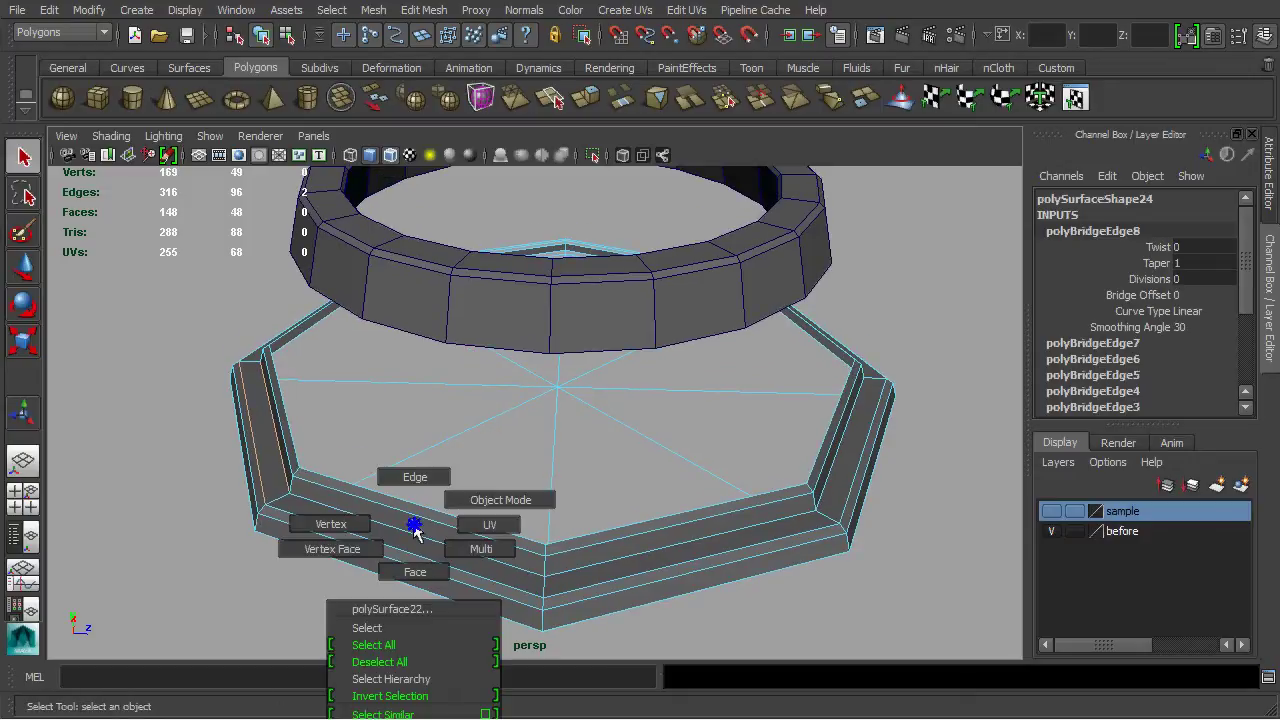
pyautogui.click(413, 510)
pyautogui.click(556, 326)
# - Set the ring's Translate Y to 0 so it rests on the pedestal
pyautogui.scroll(-3, 600, 330)
pyautogui.moveTo(651, 334)
pyautogui.keyDown('alt'); pyautogui.mouseDown()
pyautogui.moveTo(674, 394)
pyautogui.moveTo(630, 392)
pyautogui.mouseUp(); pyautogui.keyUp('alt')
pyautogui.doubleClick(1195, 230)
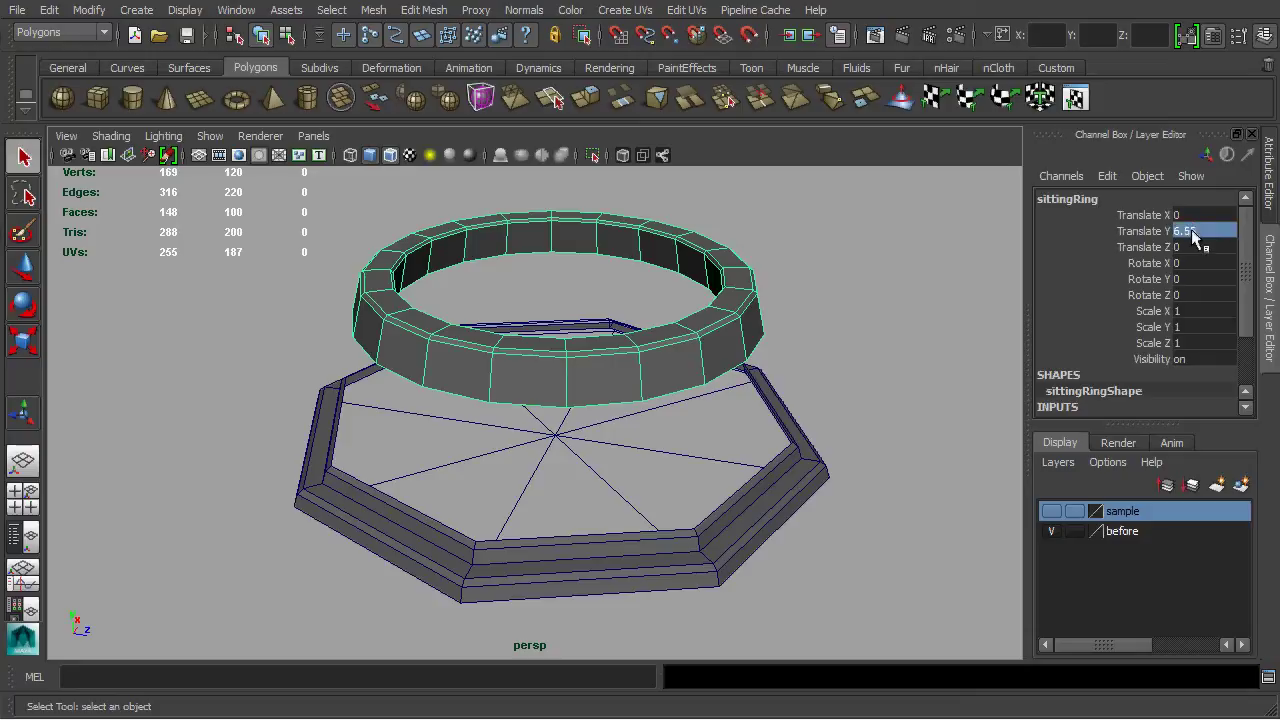
pyautogui.write('0')
pyautogui.press('Return')
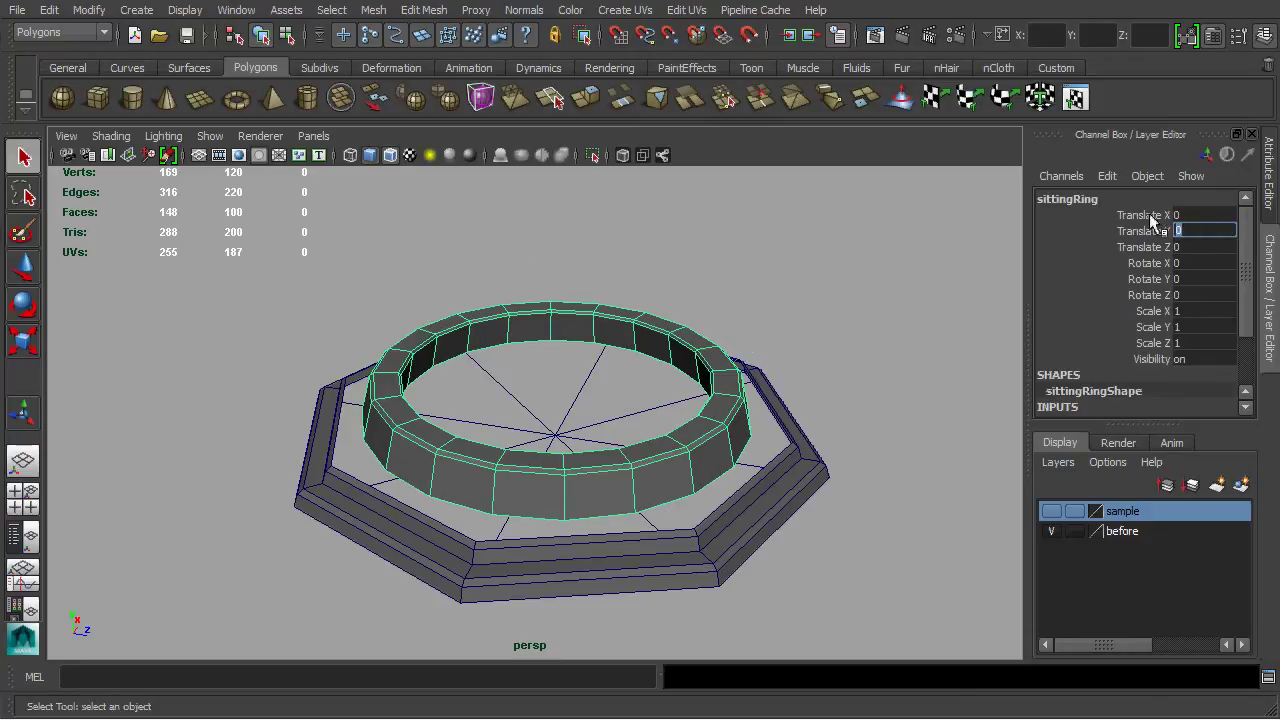
# - Switch the ring to edge editing mode
pyautogui.moveTo(715, 378)
pyautogui.keyDown('alt'); pyautogui.mouseDown()
pyautogui.moveTo(491, 400)
pyautogui.moveTo(543, 503)
pyautogui.moveTo(560, 472)
pyautogui.moveTo(543, 471)
pyautogui.moveTo(553, 480)
pyautogui.mouseUp(); pyautogui.keyUp('alt')
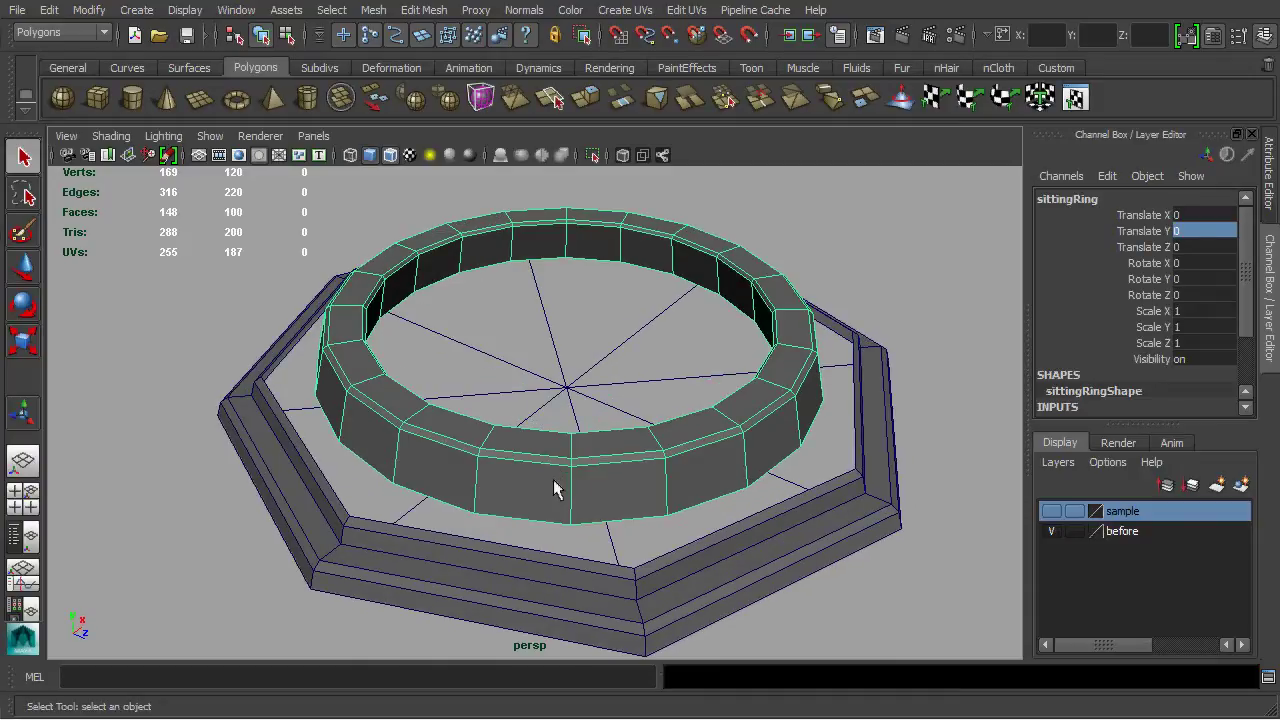
pyautogui.keyDown('alt'); pyautogui.moveTo(551, 477); pyautogui.dragTo(557, 471, button='middle'); pyautogui.keyUp('alt')
pyautogui.rightClick(548, 468)
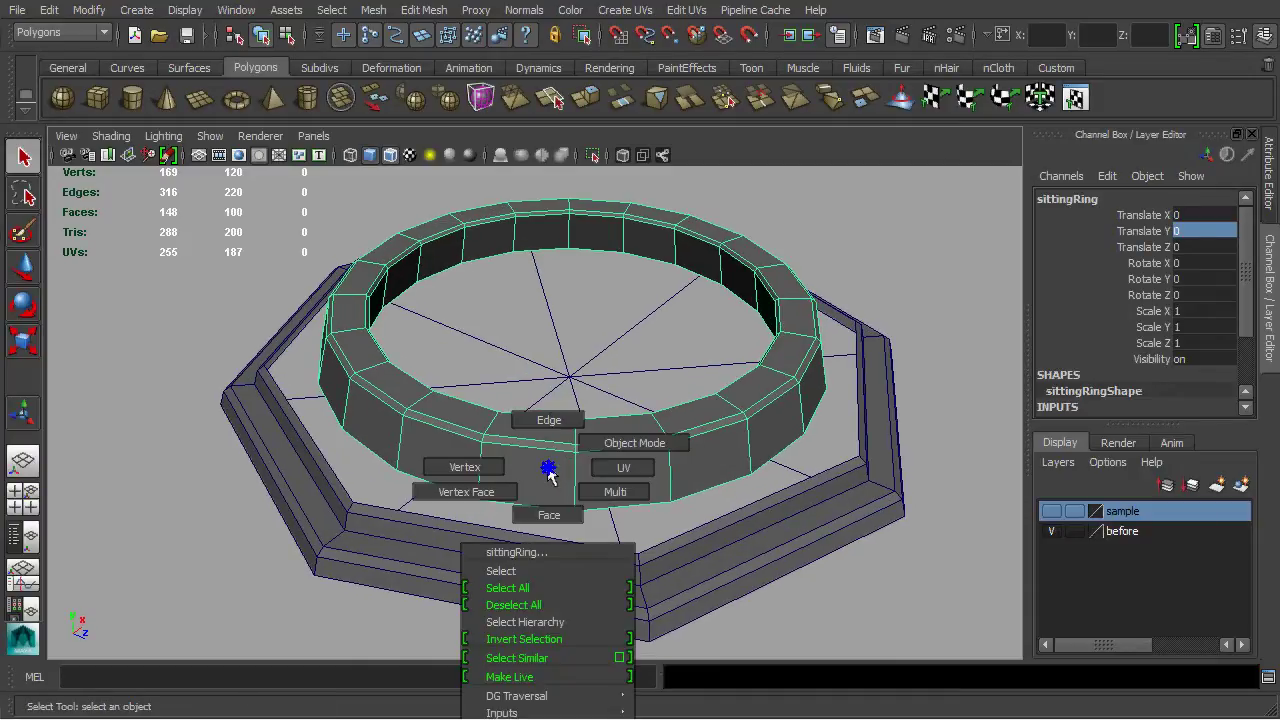
pyautogui.moveTo(548, 475); pyautogui.dragTo(548, 428, button='right')
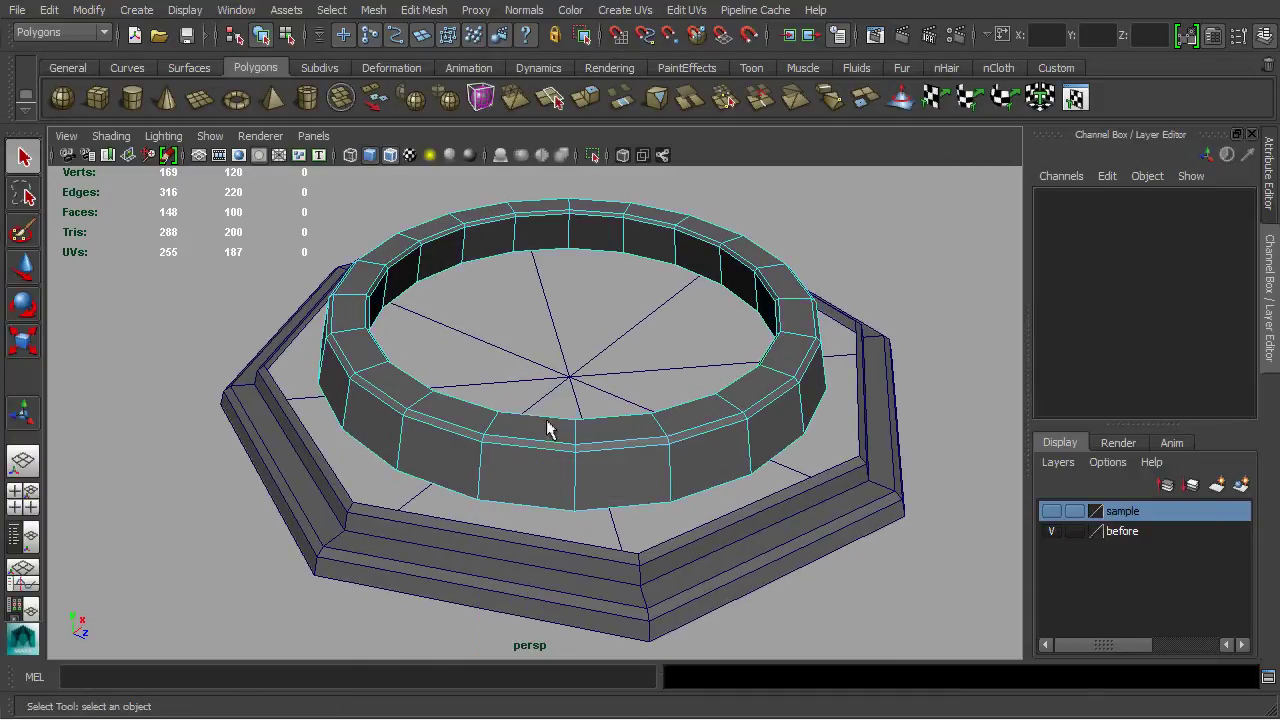
# - Extrude the ring's bottom edge loop outward with Thickness 1.3
pyautogui.doubleClick(525, 507)
pyautogui.moveTo(523, 503)
pyautogui.keyDown('alt'); pyautogui.mouseDown()
pyautogui.moveTo(608, 512)
pyautogui.moveTo(605, 491)
pyautogui.mouseUp(); pyautogui.keyUp('alt')
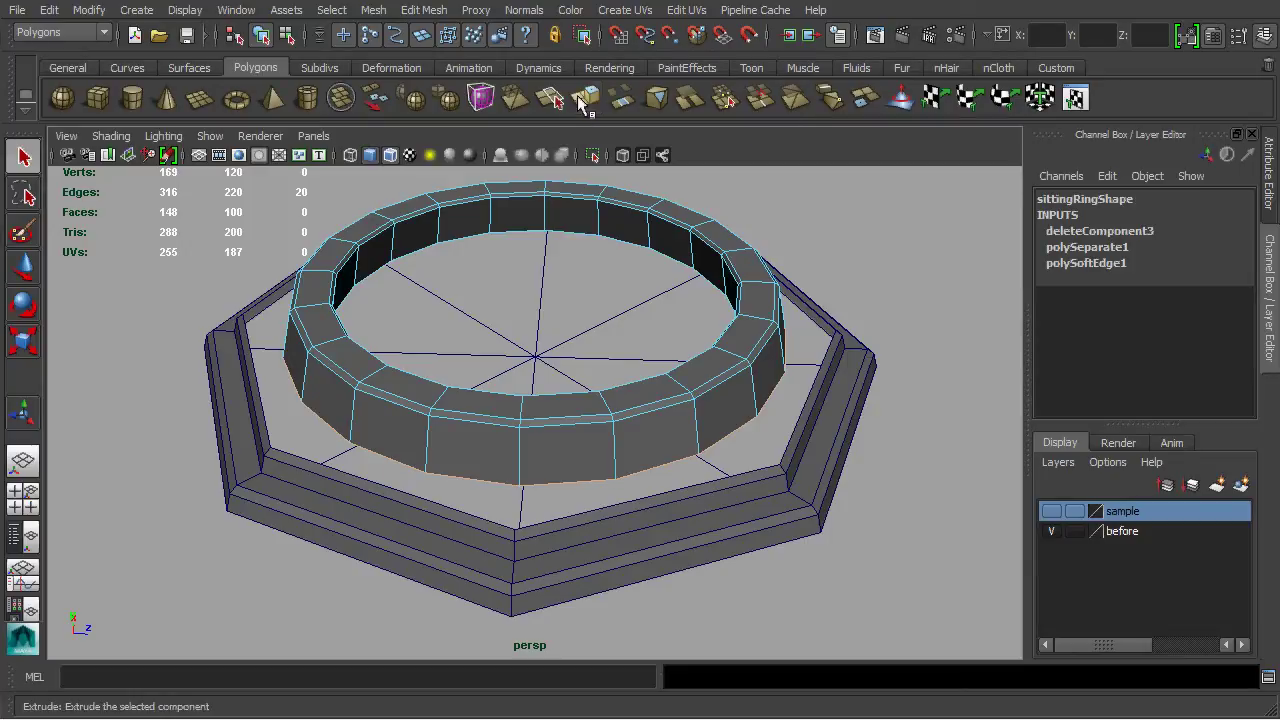
pyautogui.click(585, 103)
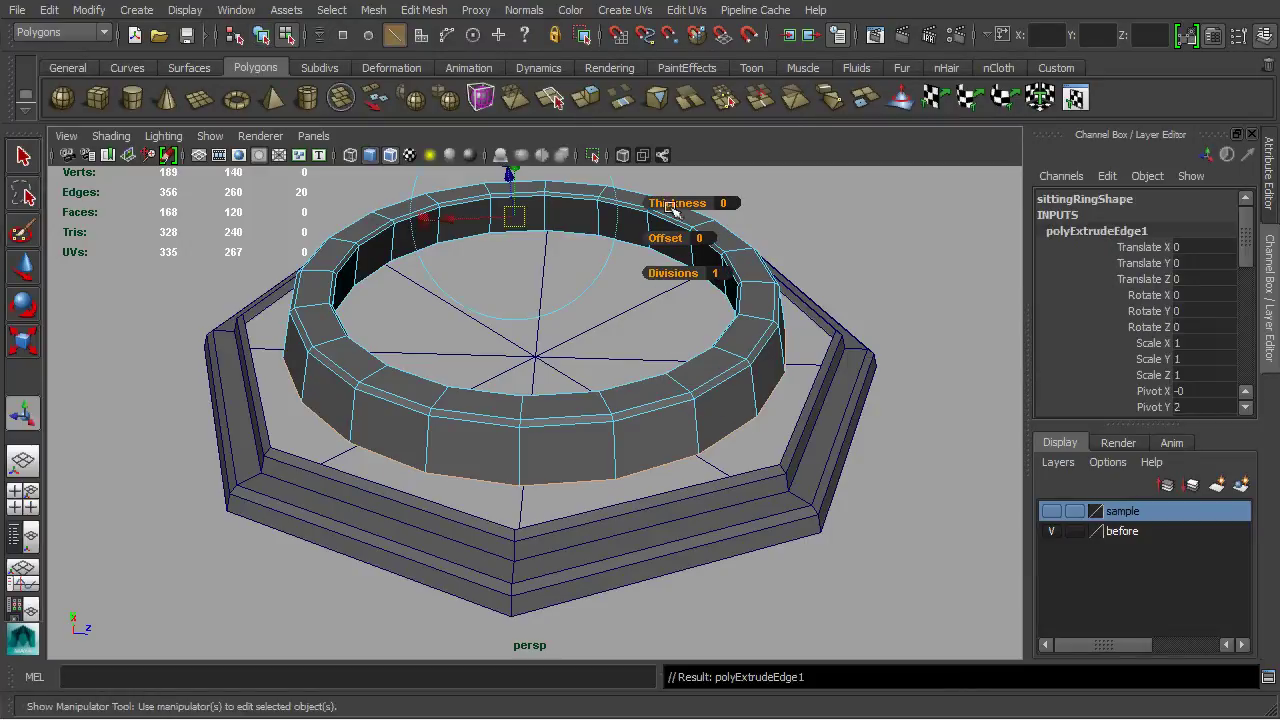
pyautogui.moveTo(670, 205); pyautogui.dragTo(685, 204)
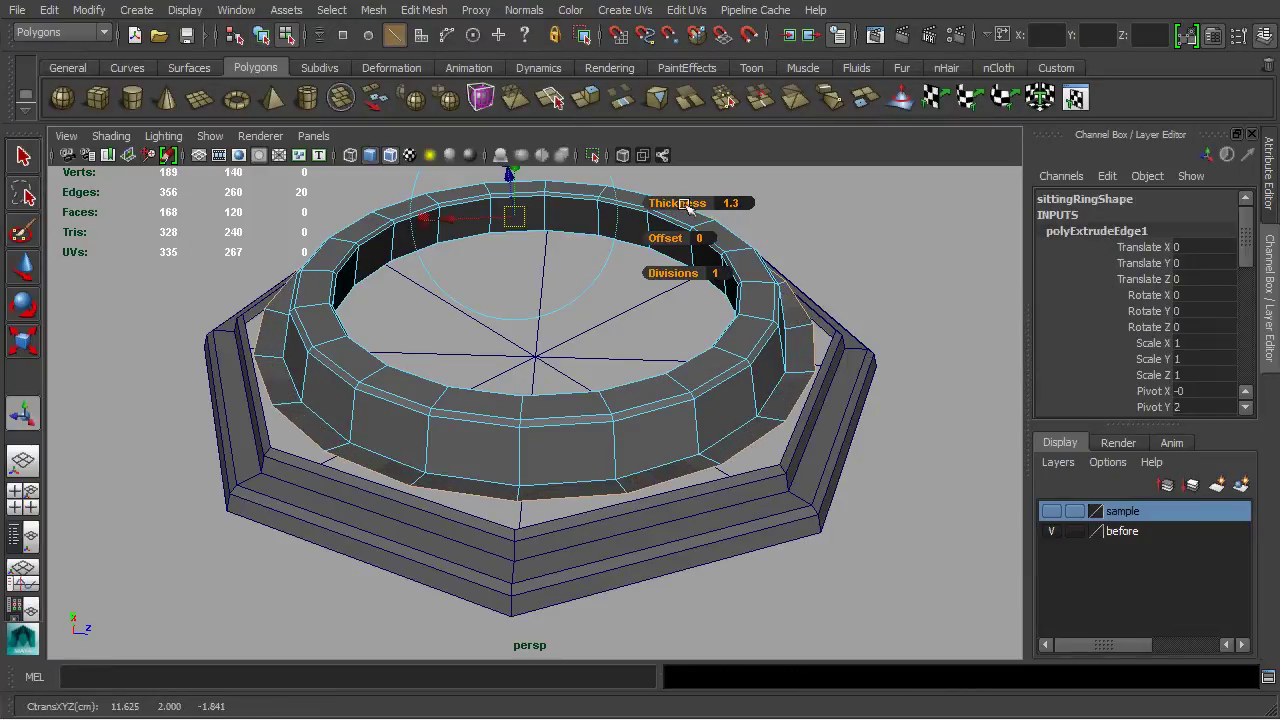
pyautogui.press('q')
# - Return the ring to object mode, reselect it and switch to vertex editing
pyautogui.keyDown('alt'); pyautogui.moveTo(686, 286); pyautogui.dragTo(686, 423); pyautogui.keyUp('alt')
pyautogui.moveTo(686, 425); pyautogui.dragTo(770, 406, button='right')
pyautogui.moveTo(689, 458)
pyautogui.keyDown('alt'); pyautogui.mouseDown()
pyautogui.moveTo(671, 443)
pyautogui.moveTo(608, 471)
pyautogui.moveTo(600, 440)
pyautogui.mouseUp(); pyautogui.keyUp('alt')
pyautogui.click(625, 465)
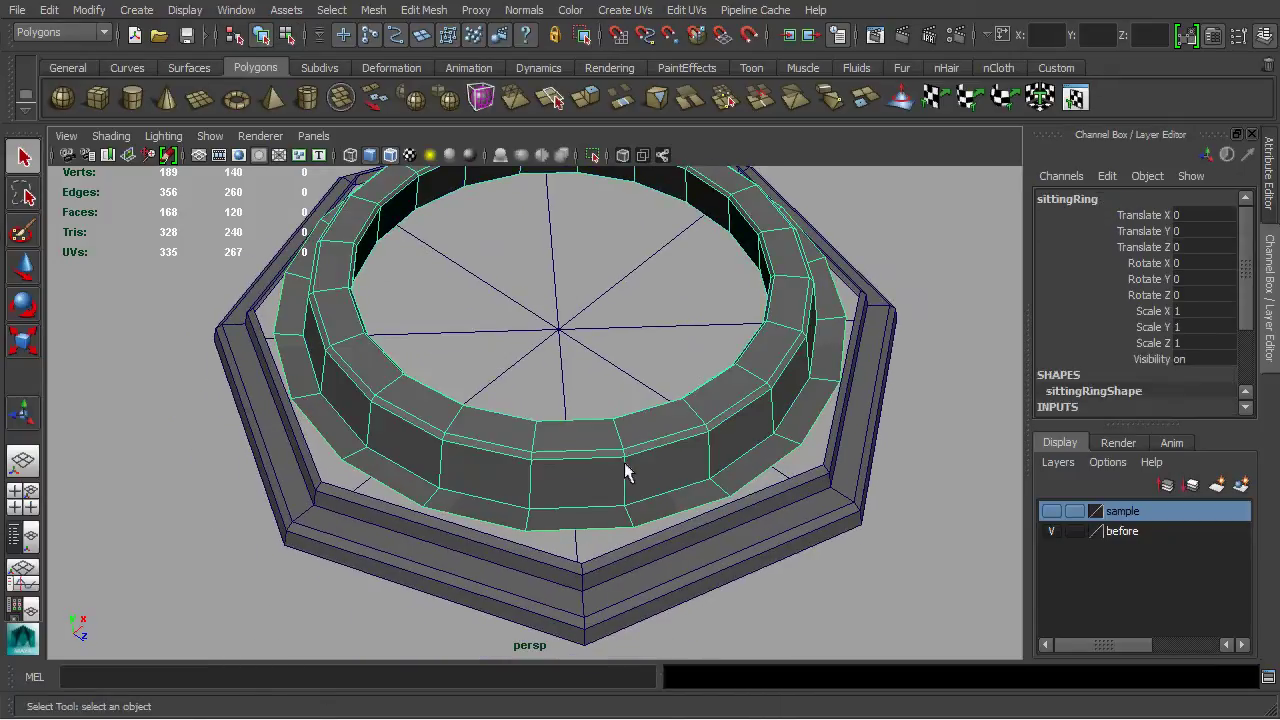
pyautogui.moveTo(585, 470); pyautogui.dragTo(515, 462, button='right')
pyautogui.moveTo(586, 491)
pyautogui.keyDown('alt'); pyautogui.mouseDown()
pyautogui.moveTo(614, 466)
pyautogui.moveTo(620, 476)
pyautogui.mouseUp(); pyautogui.keyUp('alt')
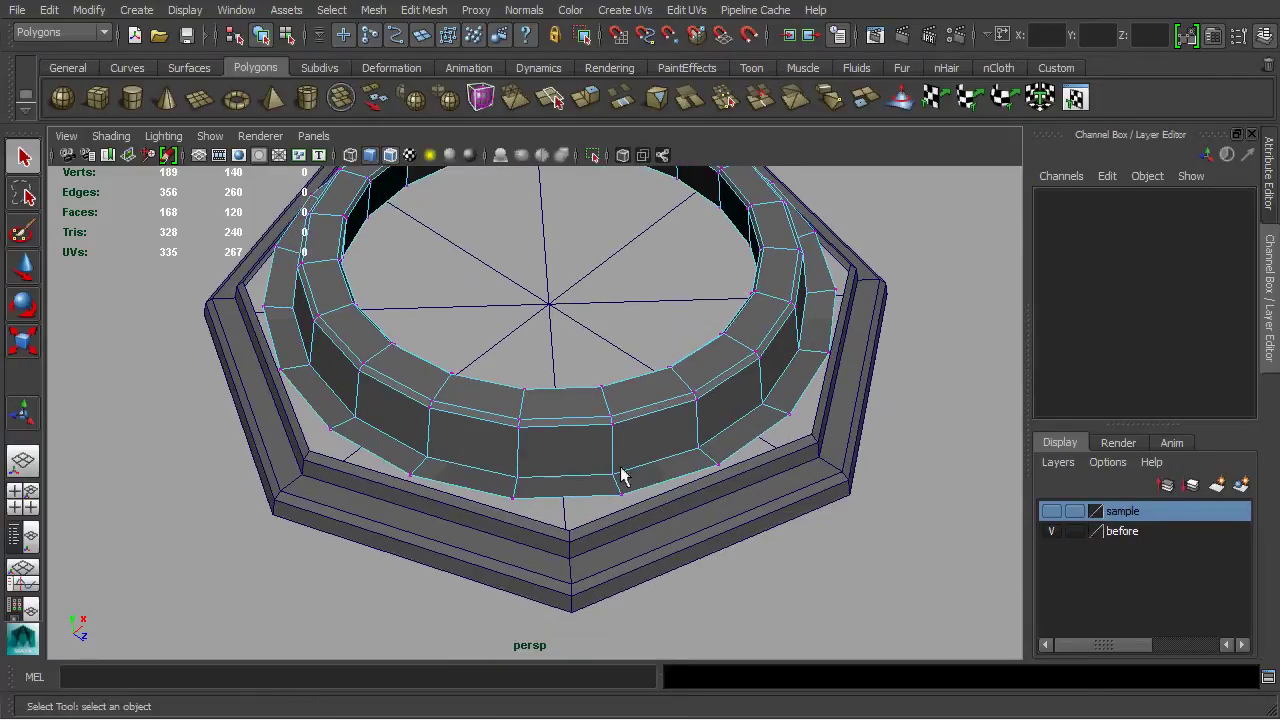
# - Turn on point snapping and snap the first lower-lip ring vertices onto the pedestal's inner corners
pyautogui.click(670, 42)
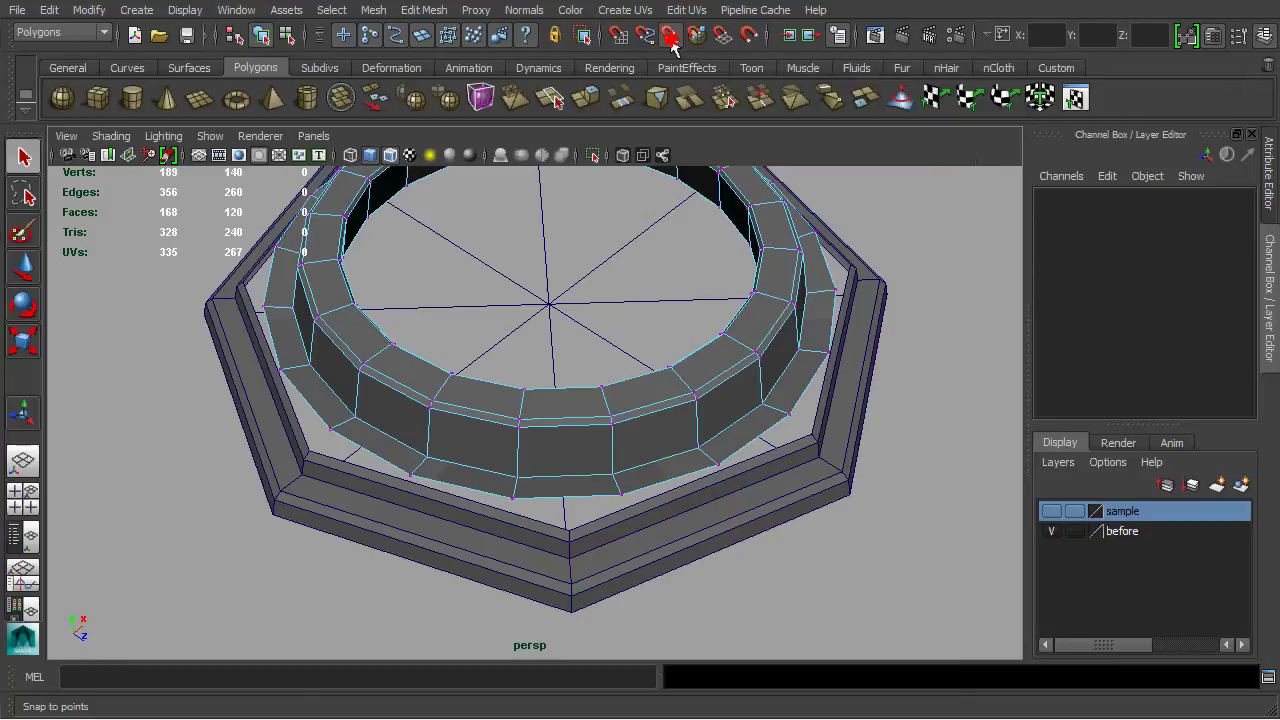
pyautogui.click(514, 499)
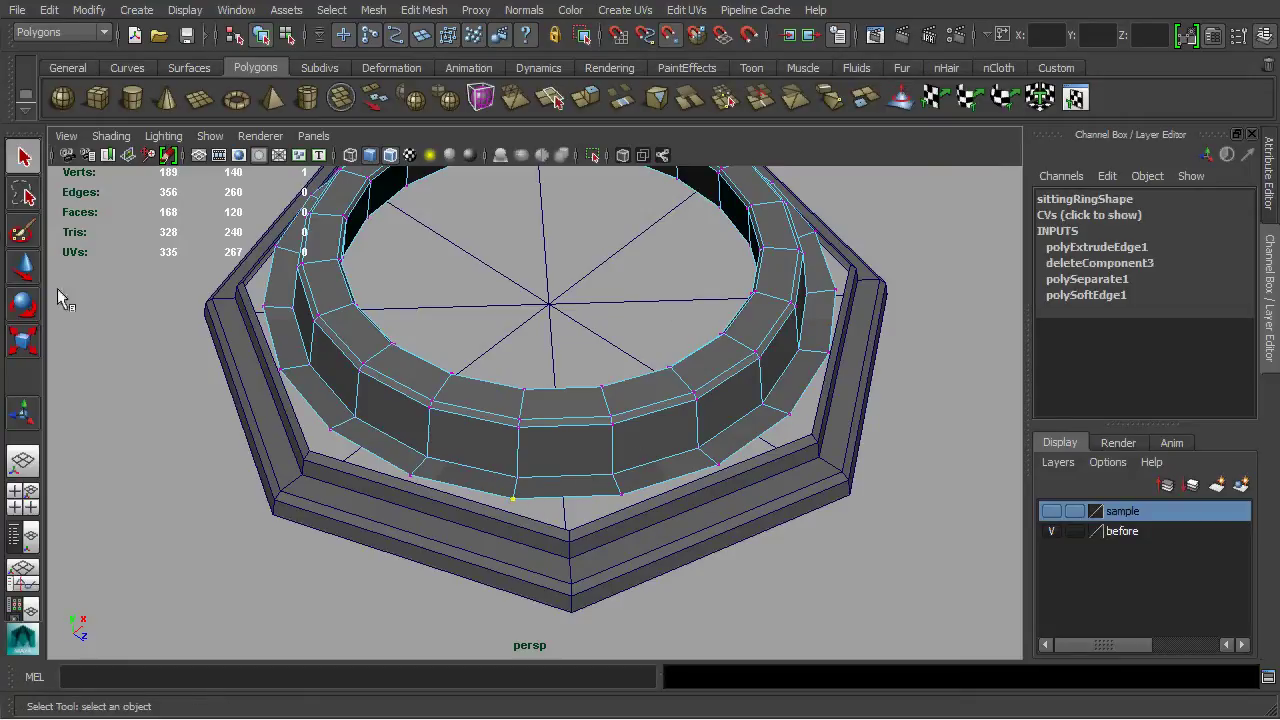
pyautogui.click(24, 266)
pyautogui.moveTo(511, 498)
pyautogui.mouseDown()
pyautogui.moveTo(568, 527)
pyautogui.moveTo(680, 541)
pyautogui.moveTo(708, 496)
pyautogui.mouseUp()
pyautogui.click(621, 494)
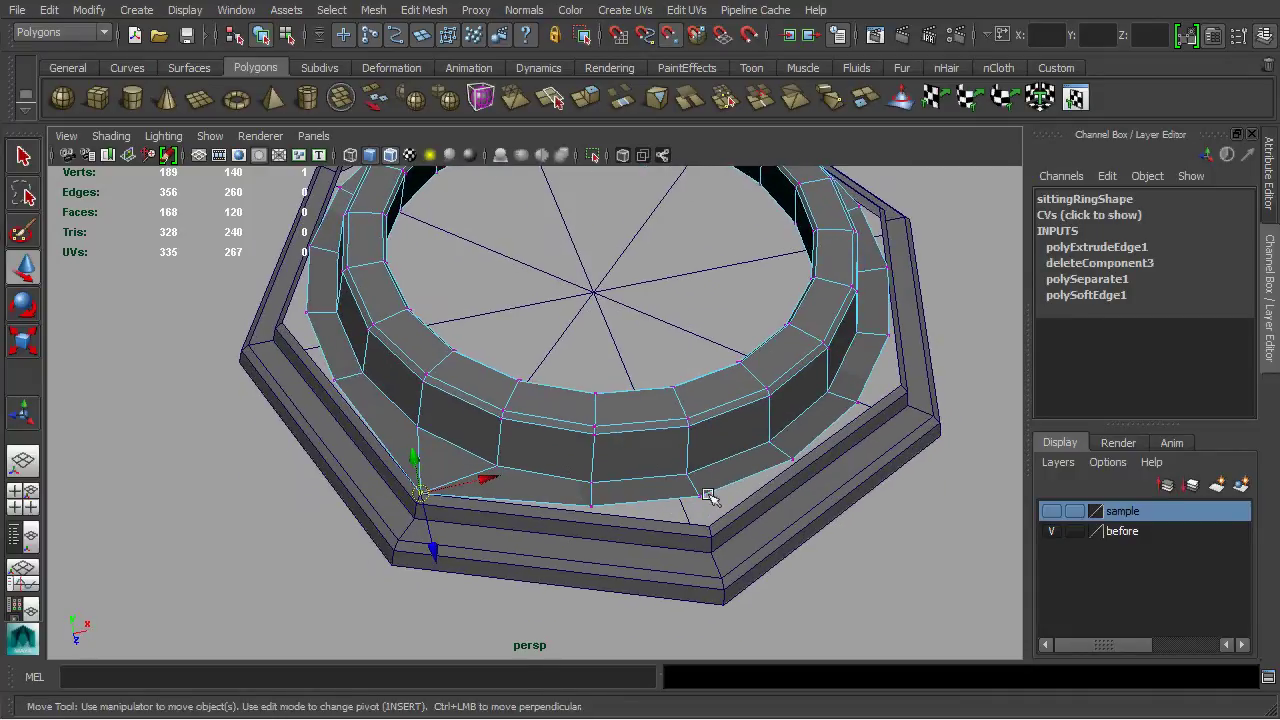
pyautogui.press('F8')
pyautogui.click(703, 495)
pyautogui.moveTo(703, 493); pyautogui.dragTo(618, 497, button='right')
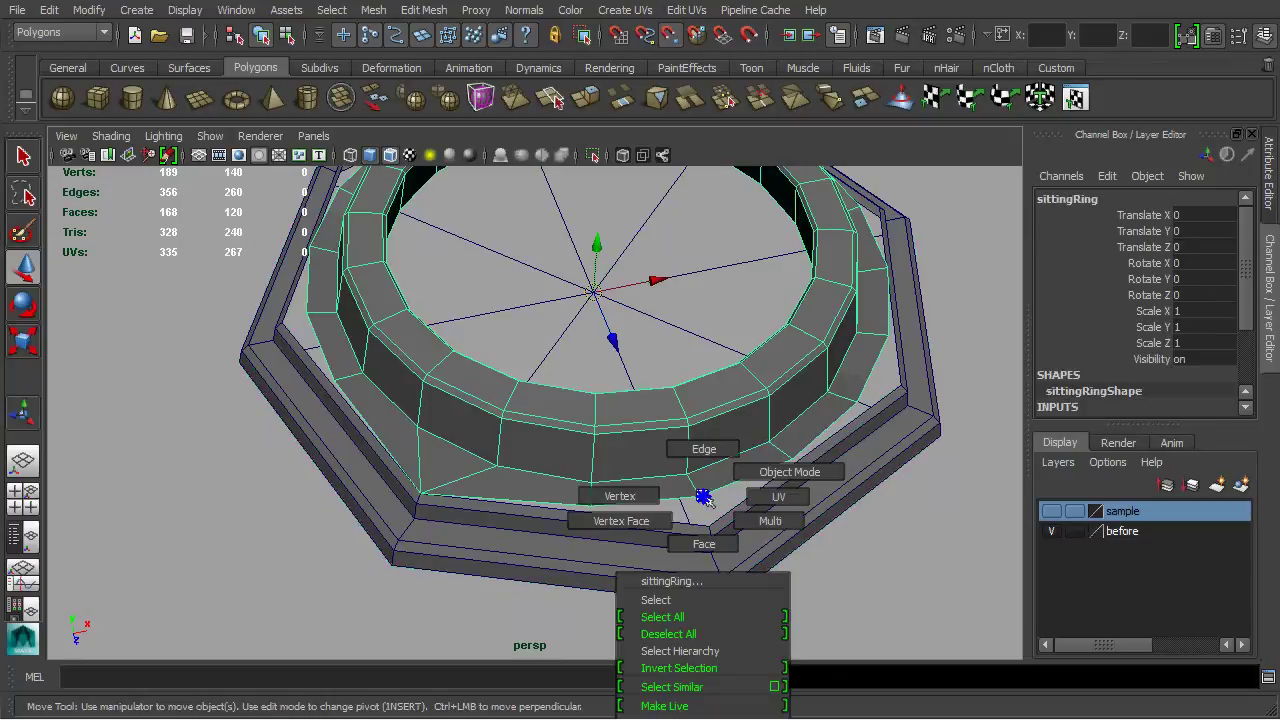
pyautogui.moveTo(703, 495); pyautogui.dragTo(707, 521)
pyautogui.click(594, 506)
pyautogui.moveTo(594, 506); pyautogui.dragTo(595, 505)
# - Snap more ring corner vertices onto the frame corners, undoing one misplaced move
pyautogui.keyDown('alt'); pyautogui.moveTo(686, 520); pyautogui.dragTo(690, 498); pyautogui.keyUp('alt')
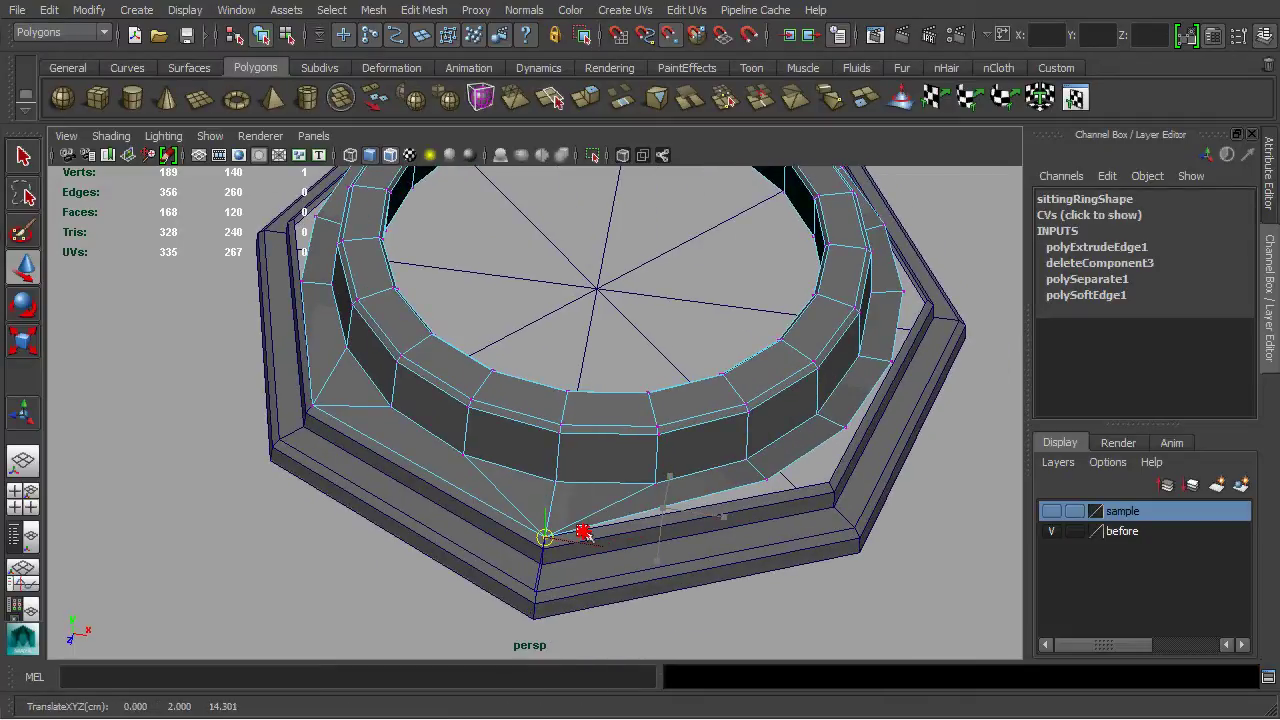
pyautogui.click(766, 480)
pyautogui.moveTo(766, 484)
pyautogui.mouseDown()
pyautogui.moveTo(825, 482)
pyautogui.moveTo(763, 526)
pyautogui.mouseUp()
pyautogui.keyDown('alt'); pyautogui.moveTo(763, 526); pyautogui.dragTo(683, 467, button='middle'); pyautogui.keyUp('alt')
pyautogui.click(793, 441)
pyautogui.moveTo(795, 443); pyautogui.dragTo(806, 455)
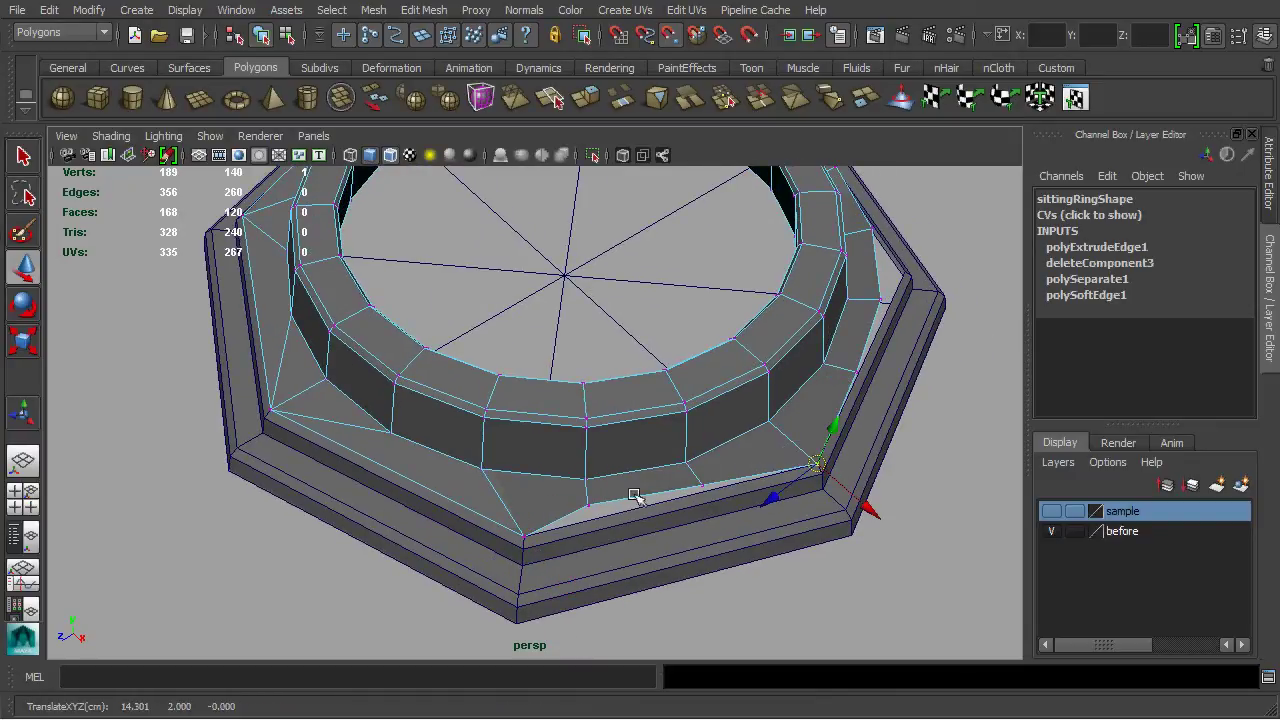
pyautogui.click(591, 506)
pyautogui.moveTo(591, 506); pyautogui.dragTo(549, 524)
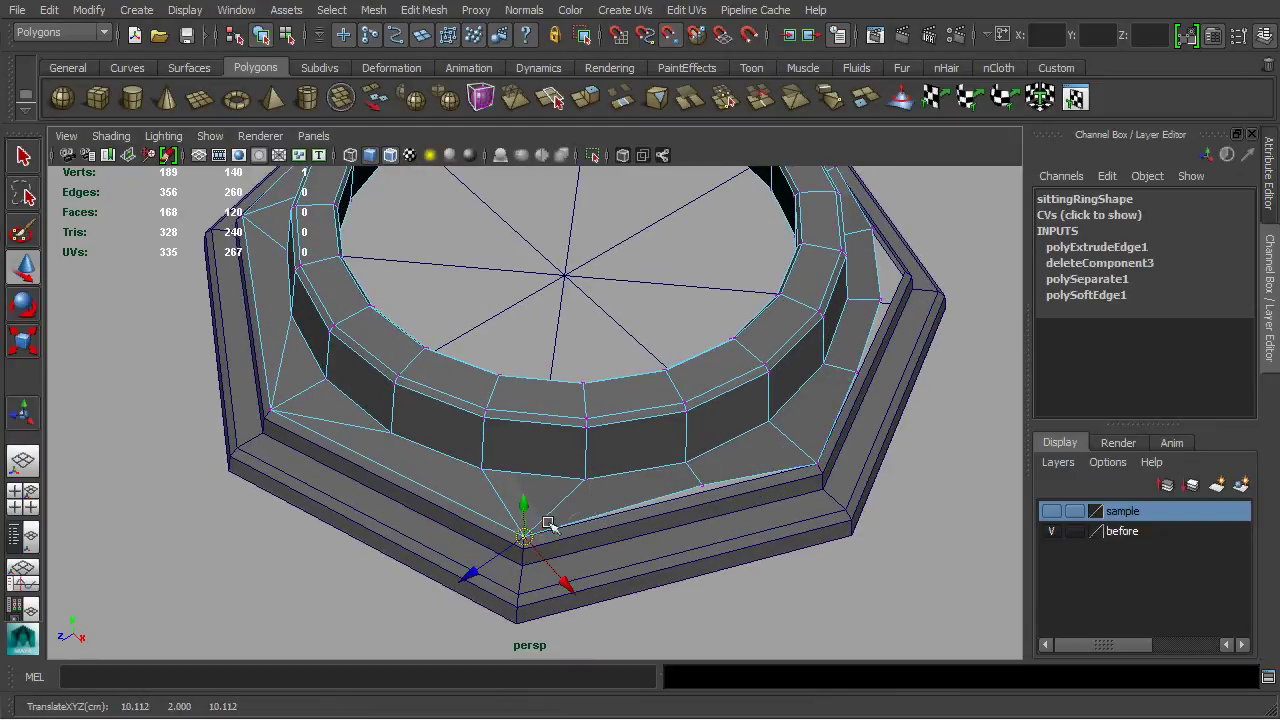
pyautogui.click(697, 485)
pyautogui.moveTo(697, 485)
pyautogui.mouseDown()
pyautogui.moveTo(757, 468)
pyautogui.moveTo(763, 486)
pyautogui.moveTo(640, 521)
pyautogui.mouseUp()
pyautogui.hotkey('ctrl', 'z')
# - Snap the right-side ring vertices down onto the matching step corners
pyautogui.click(728, 482)
pyautogui.click(737, 515)
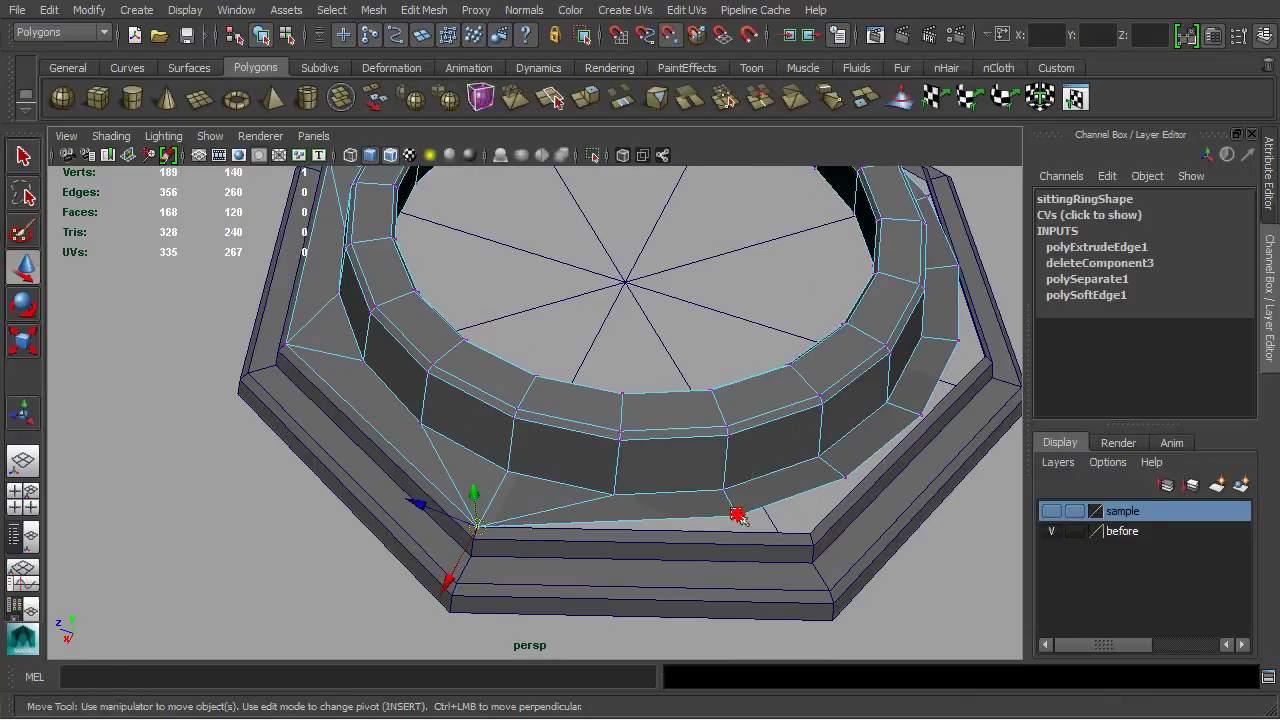
pyautogui.moveTo(737, 515); pyautogui.dragTo(811, 533)
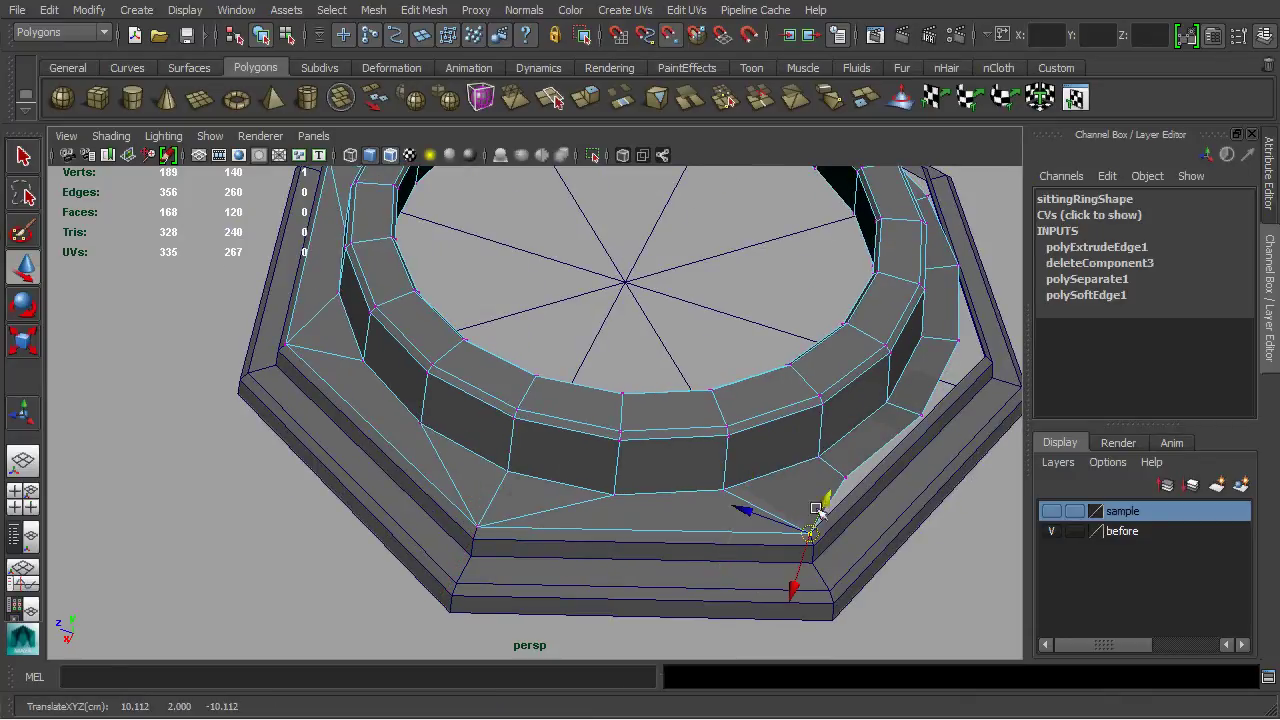
pyautogui.click(848, 477)
pyautogui.moveTo(848, 477)
pyautogui.mouseDown()
pyautogui.moveTo(814, 521)
pyautogui.moveTo(766, 523)
pyautogui.moveTo(735, 457)
pyautogui.moveTo(797, 487)
pyautogui.mouseUp()
pyautogui.click(776, 453)
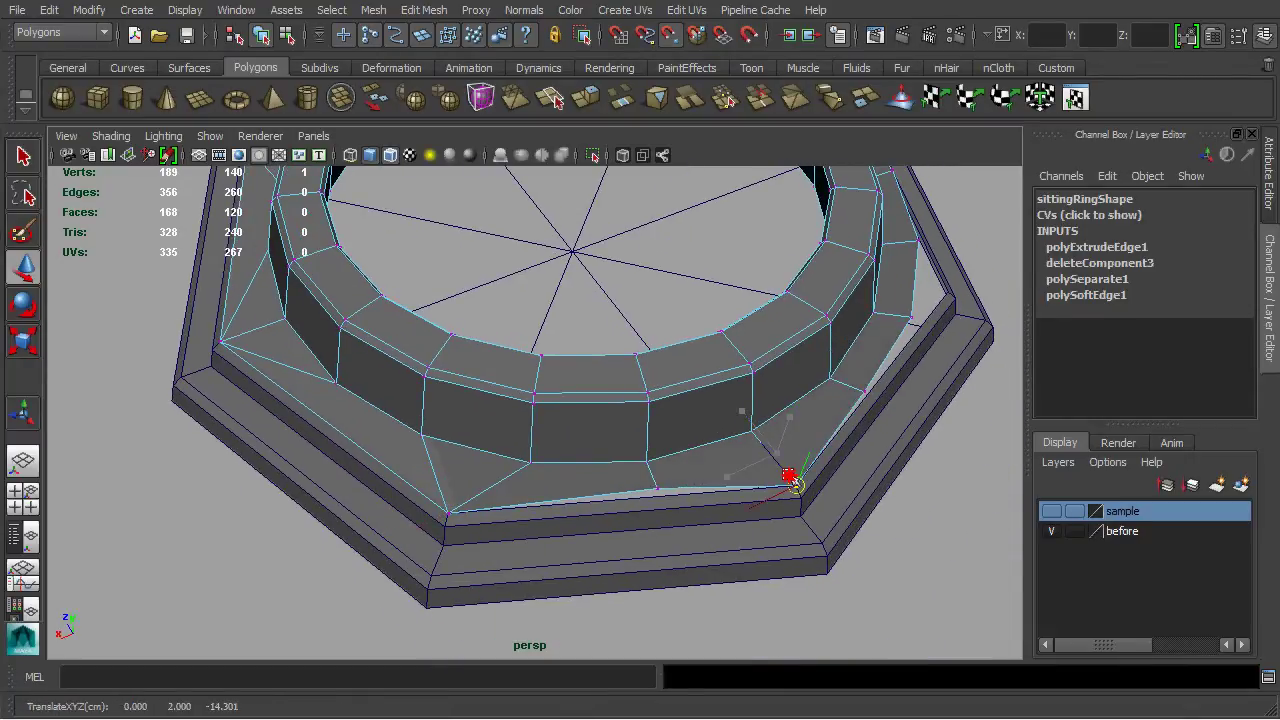
pyautogui.click(655, 490)
pyautogui.moveTo(657, 492)
pyautogui.mouseDown()
pyautogui.moveTo(782, 491)
pyautogui.moveTo(771, 491)
pyautogui.mouseUp()
pyautogui.moveTo(700, 517); pyautogui.dragTo(618, 531, button='middle')
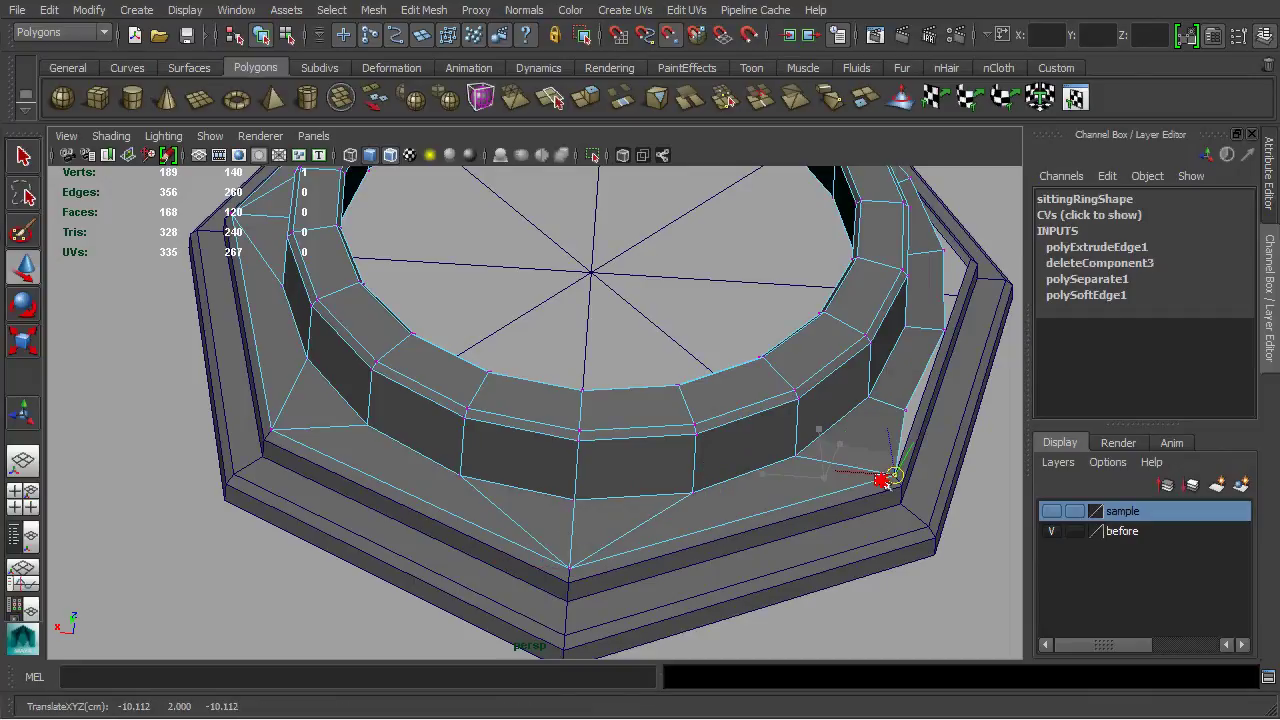
# - Snap the remaining ring corner vertices onto the lower step corners, then inspect the reshaped ring
pyautogui.keyDown('alt'); pyautogui.moveTo(829, 471); pyautogui.dragTo(865, 486); pyautogui.keyUp('alt')
pyautogui.click(848, 470)
pyautogui.click(739, 518)
pyautogui.moveTo(739, 518); pyautogui.dragTo(870, 502)
pyautogui.click(597, 535)
pyautogui.moveTo(597, 535)
pyautogui.mouseDown()
pyautogui.moveTo(520, 565)
pyautogui.moveTo(640, 557)
pyautogui.moveTo(466, 566)
pyautogui.moveTo(386, 588)
pyautogui.moveTo(734, 491)
pyautogui.moveTo(604, 487)
pyautogui.moveTo(686, 491)
pyautogui.mouseUp()
pyautogui.click(480, 578)
pyautogui.keyDown('alt'); pyautogui.moveTo(545, 492); pyautogui.dragTo(563, 489); pyautogui.keyUp('alt')
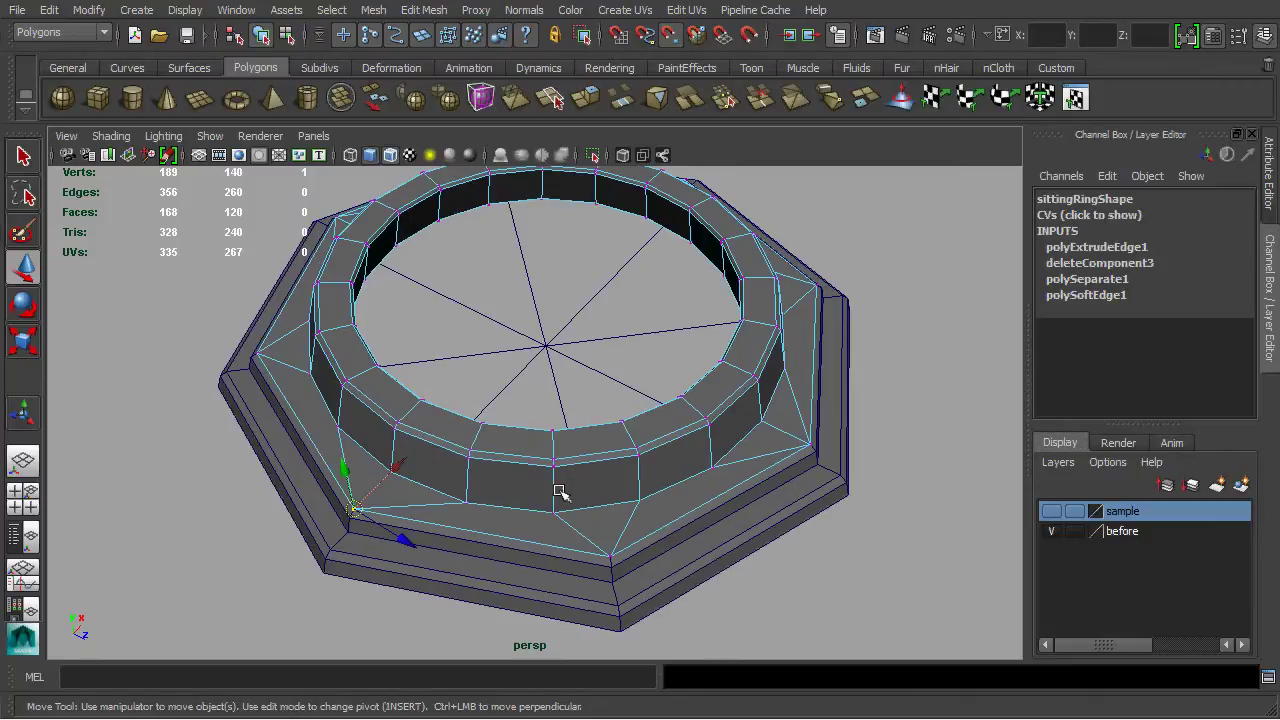
# - Select the ring and the pedestal base and combine them into one mesh
pyautogui.press('q')
pyautogui.moveTo(548, 480); pyautogui.dragTo(600, 450, button='right')
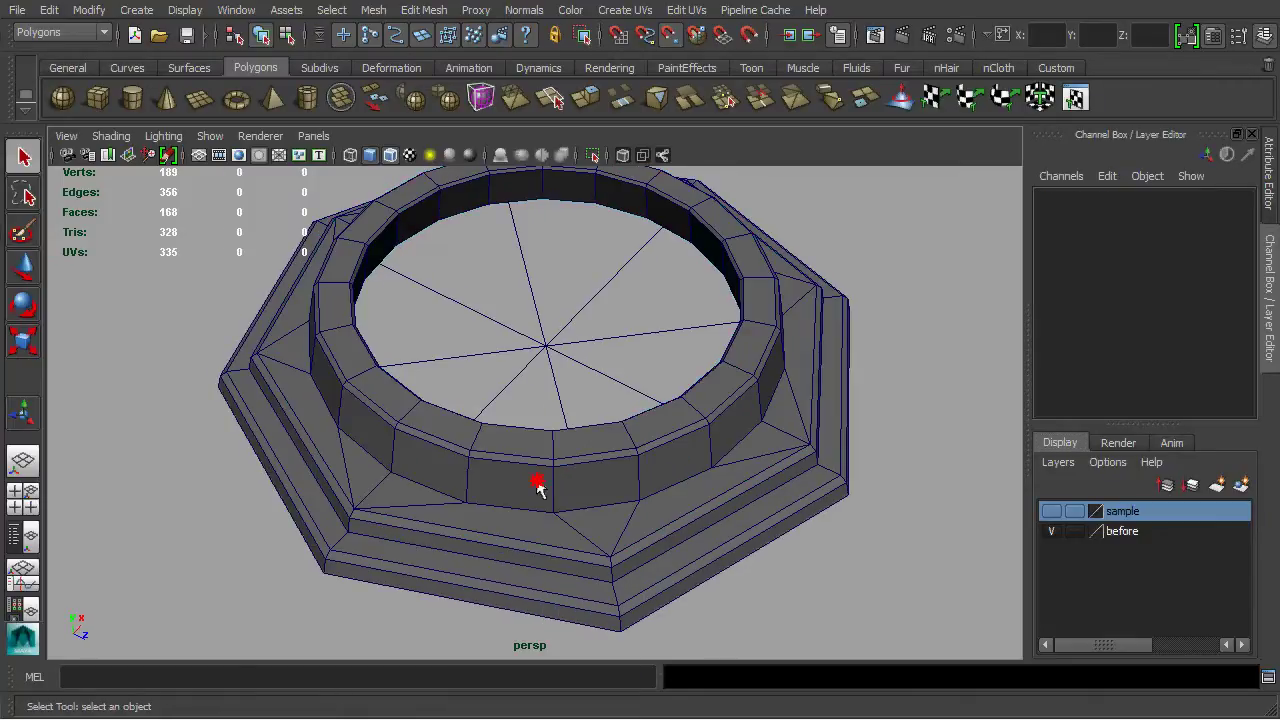
pyautogui.click(460, 558)
pyautogui.moveTo(474, 557)
pyautogui.keyDown('alt'); pyautogui.mouseDown()
pyautogui.moveTo(509, 471)
pyautogui.moveTo(586, 466)
pyautogui.moveTo(571, 457)
pyautogui.mouseUp(); pyautogui.keyUp('alt')
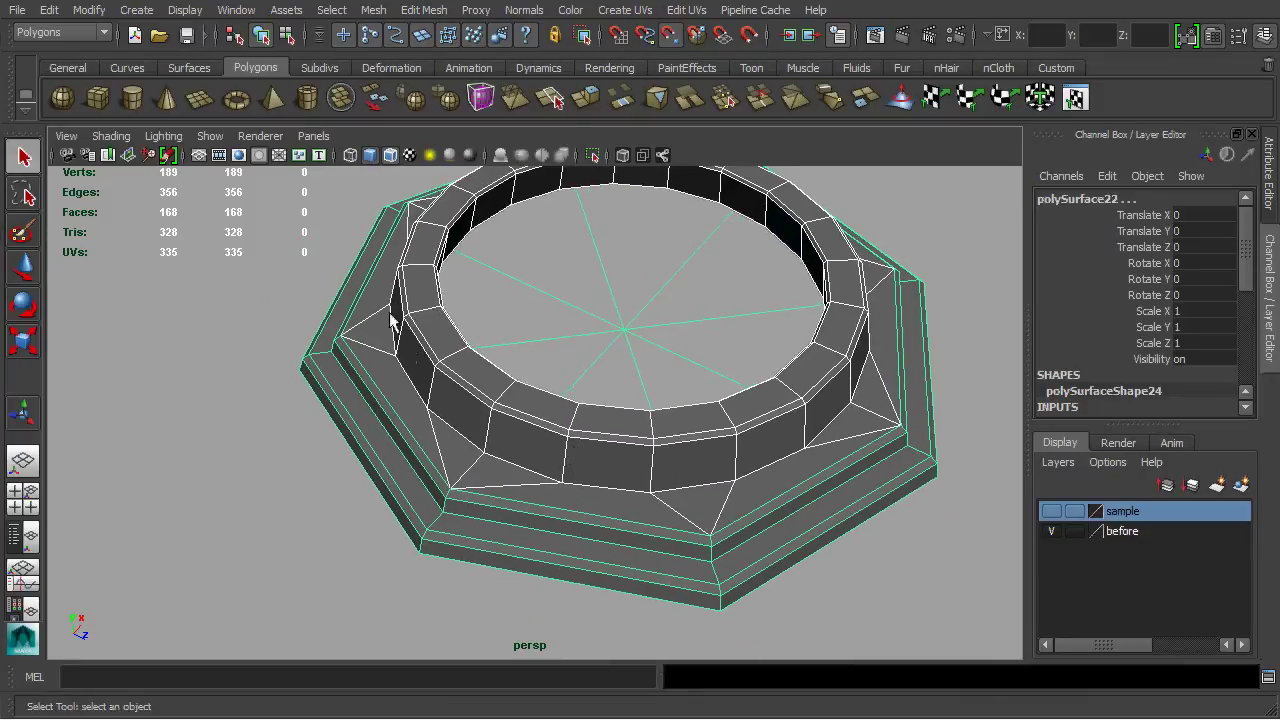
pyautogui.click(341, 97)
pyautogui.keyDown('alt'); pyautogui.moveTo(362, 430); pyautogui.dragTo(435, 287); pyautogui.keyUp('alt')
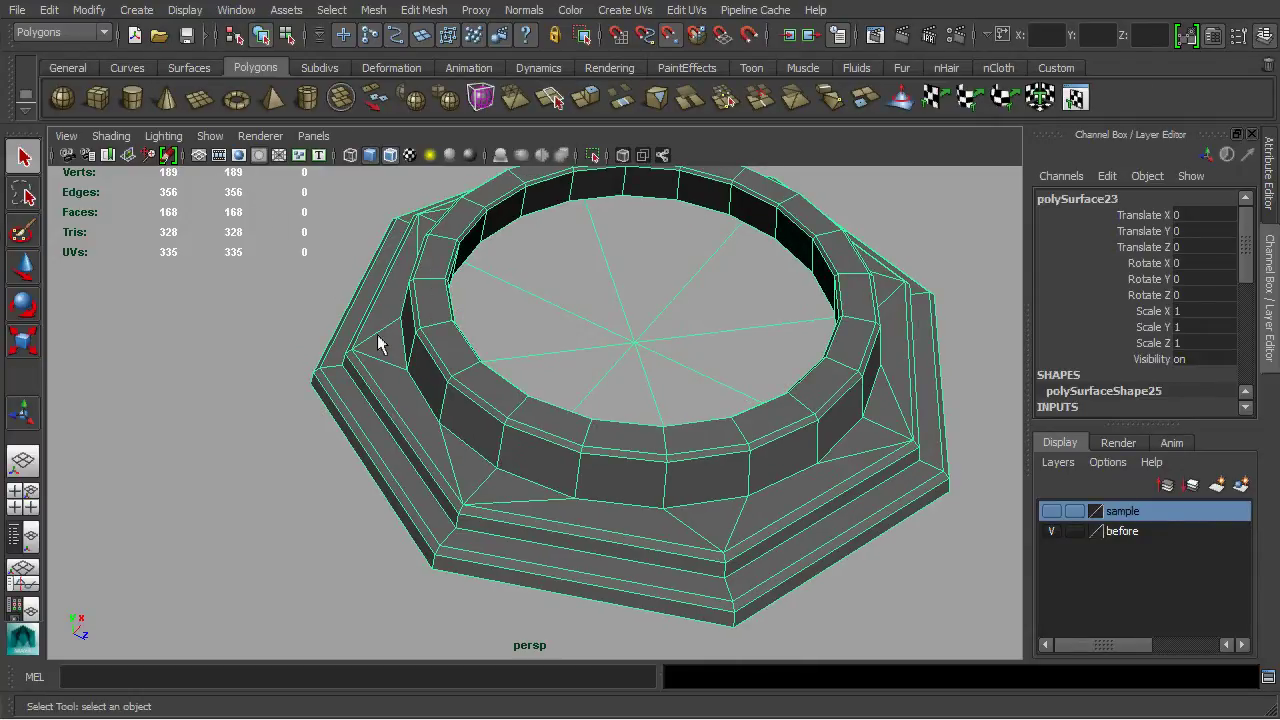
# - Select all vertices of the combined mesh and merge the overlapping ones
pyautogui.moveTo(400, 343); pyautogui.dragTo(315, 337, button='right')
pyautogui.scroll(-3, 408, 350)
pyautogui.scroll(-2, 407, 323)
pyautogui.moveTo(378, 226); pyautogui.dragTo(828, 549)
pyautogui.press('w')
pyautogui.keyDown('alt'); pyautogui.moveTo(640, 457); pyautogui.dragTo(610, 412, button='middle'); pyautogui.keyUp('alt')
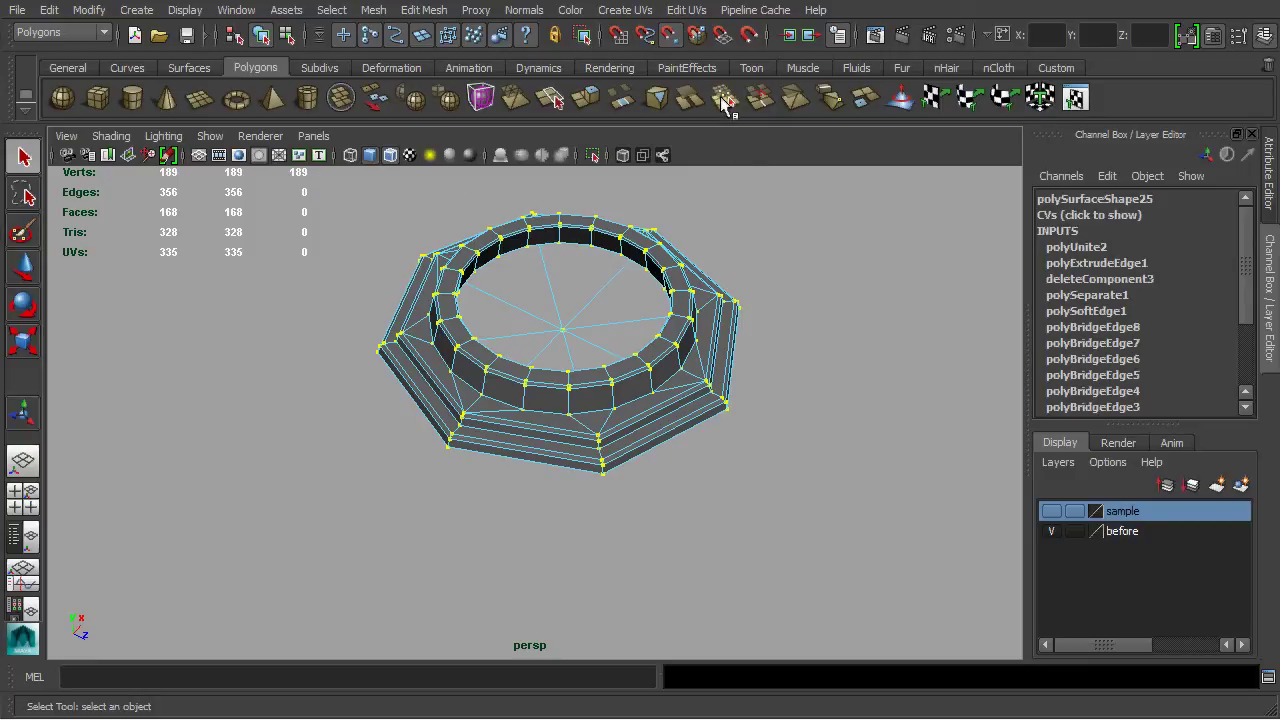
pyautogui.click(722, 100)
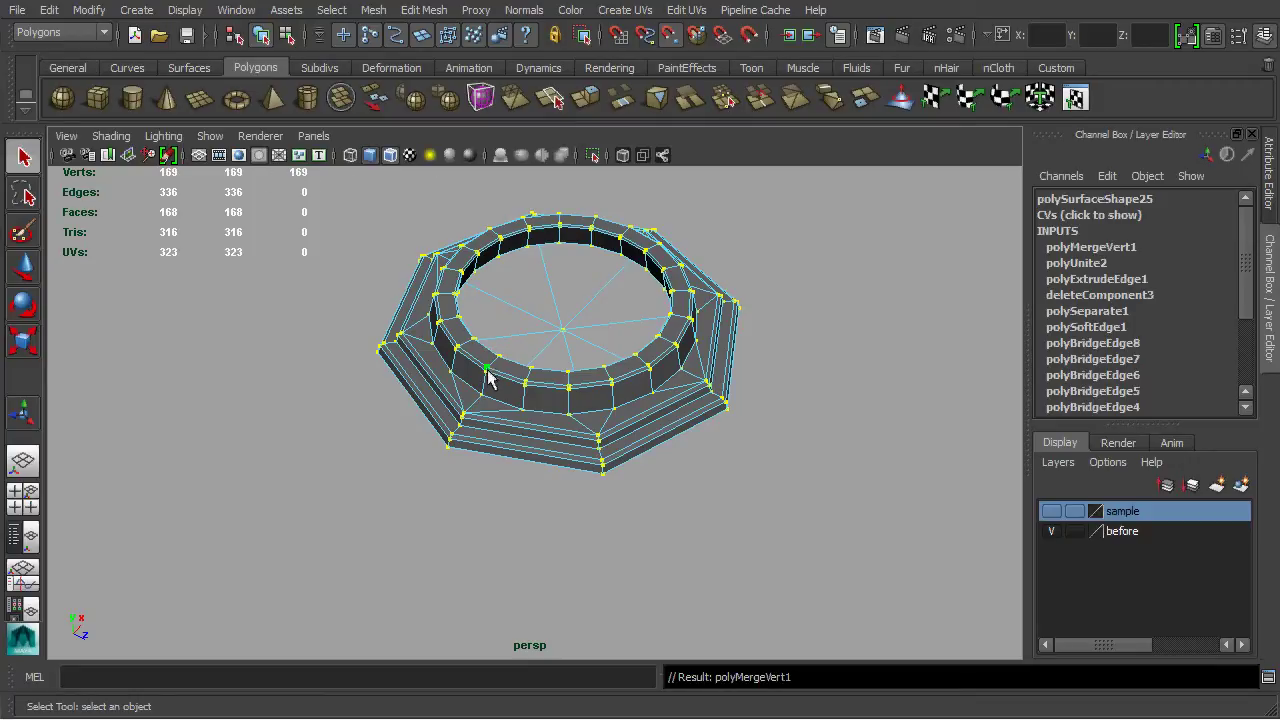
# - Select the ring's top inner edge loop
pyautogui.scroll(2, 487, 380)
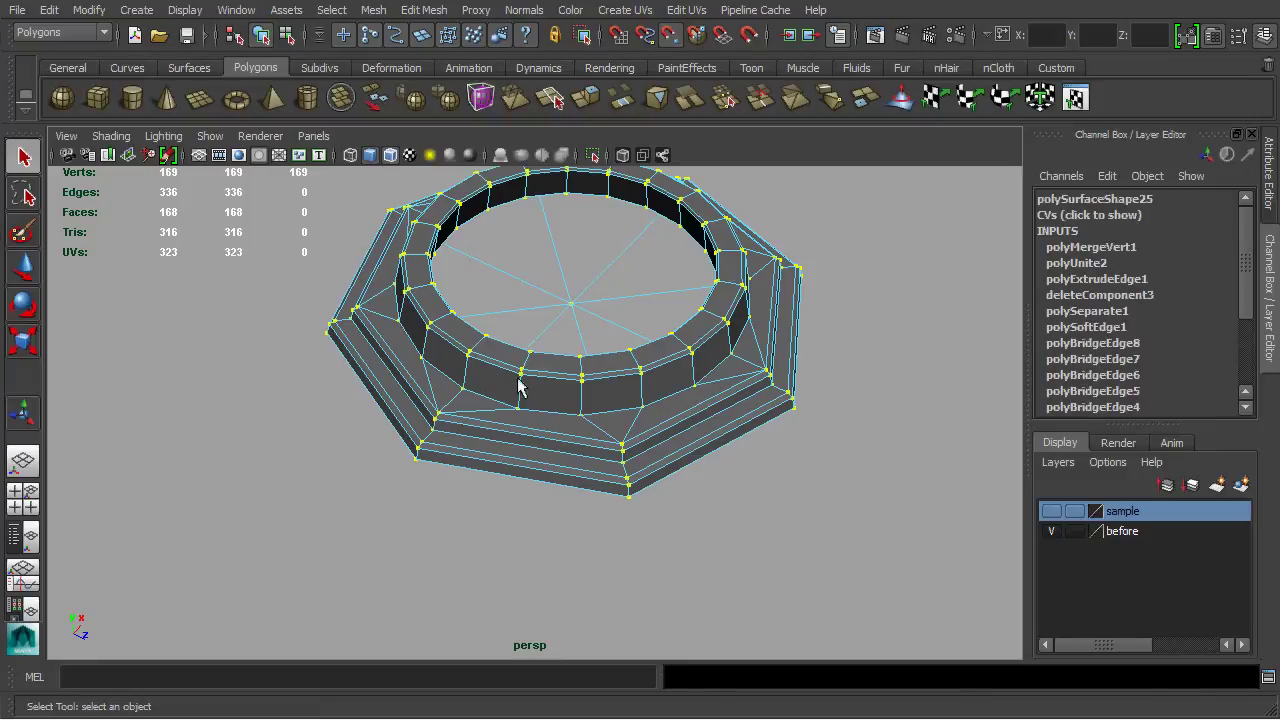
pyautogui.moveTo(518, 387)
pyautogui.keyDown('alt'); pyautogui.mouseDown()
pyautogui.moveTo(531, 429)
pyautogui.moveTo(549, 423)
pyautogui.mouseUp(); pyautogui.keyUp('alt')
pyautogui.moveTo(548, 412); pyautogui.dragTo(547, 338, button='right')
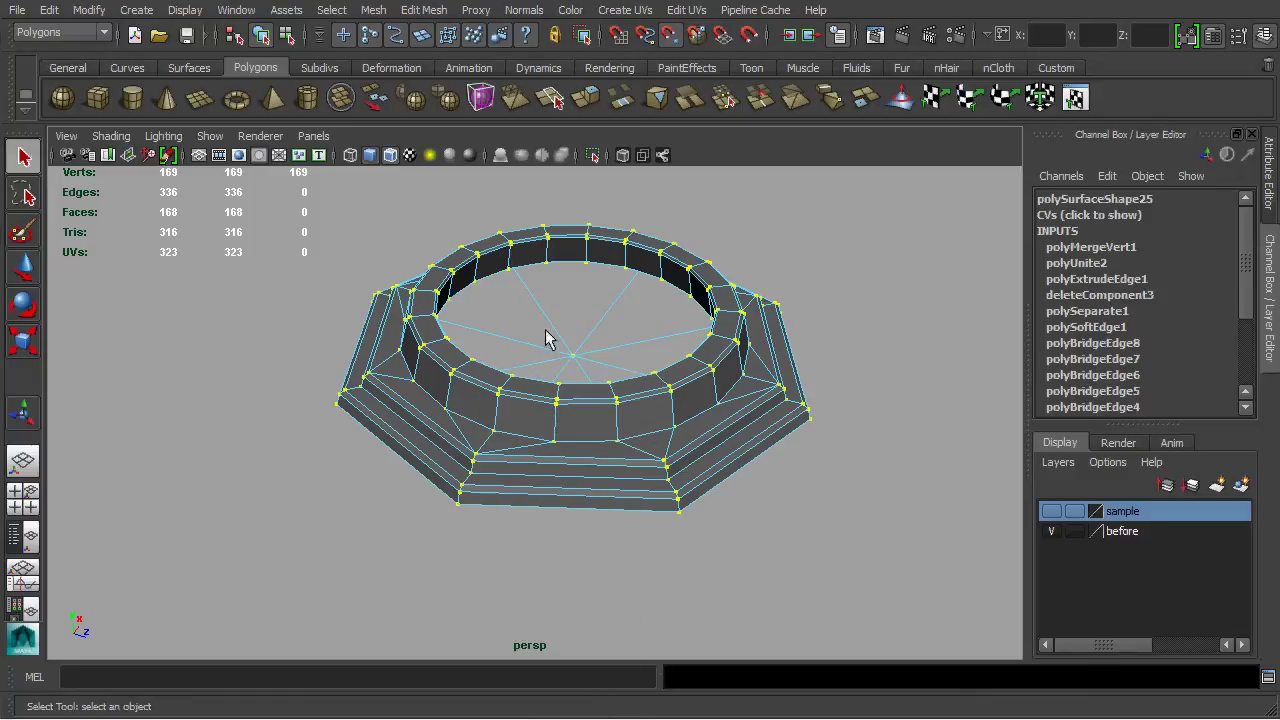
pyautogui.click(566, 264)
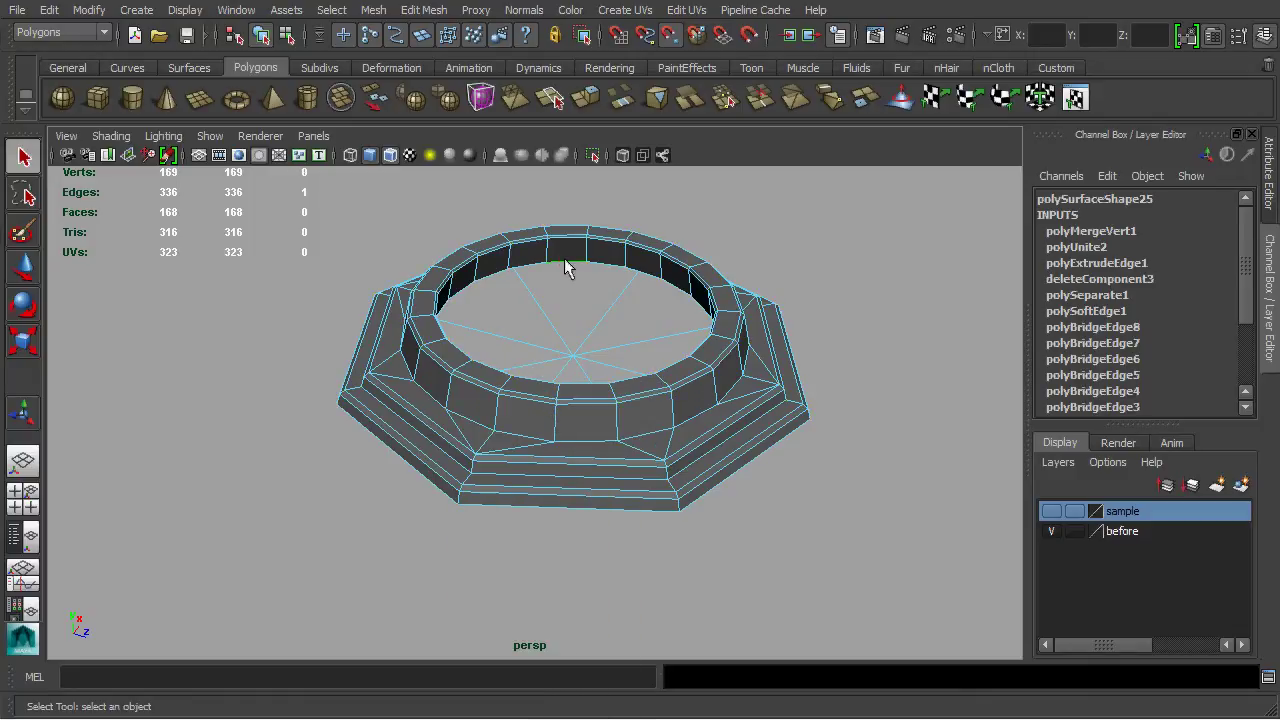
# - Extrude the top edge loop inward with a Thickness of 2.6
pyautogui.keyDown('alt'); pyautogui.moveTo(564, 258); pyautogui.dragTo(555, 287); pyautogui.keyUp('alt')
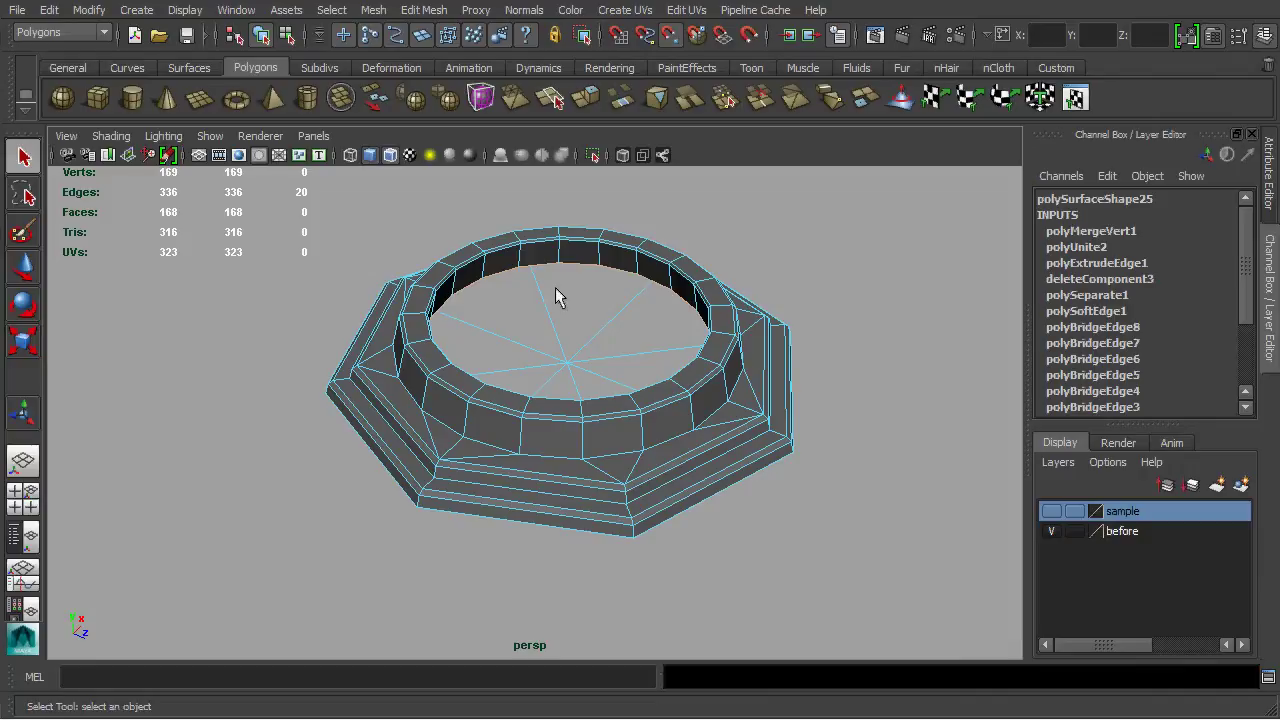
pyautogui.click(586, 98)
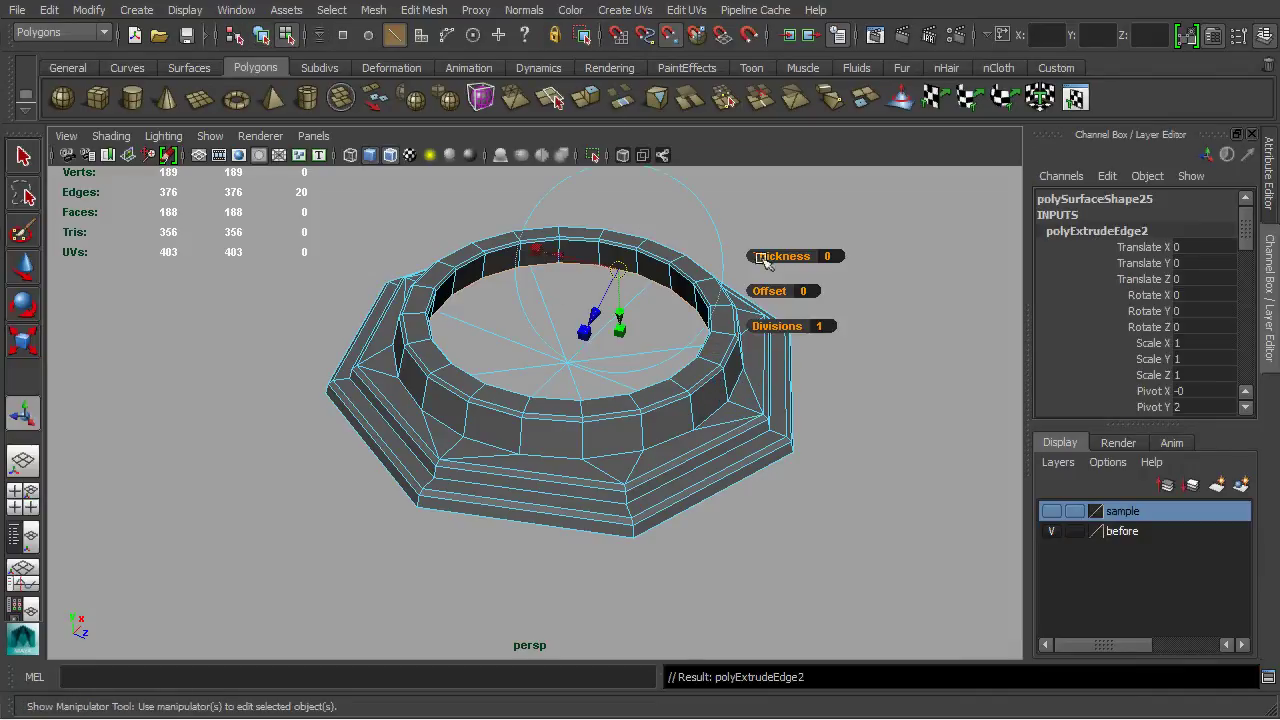
pyautogui.moveTo(770, 254); pyautogui.dragTo(797, 266)
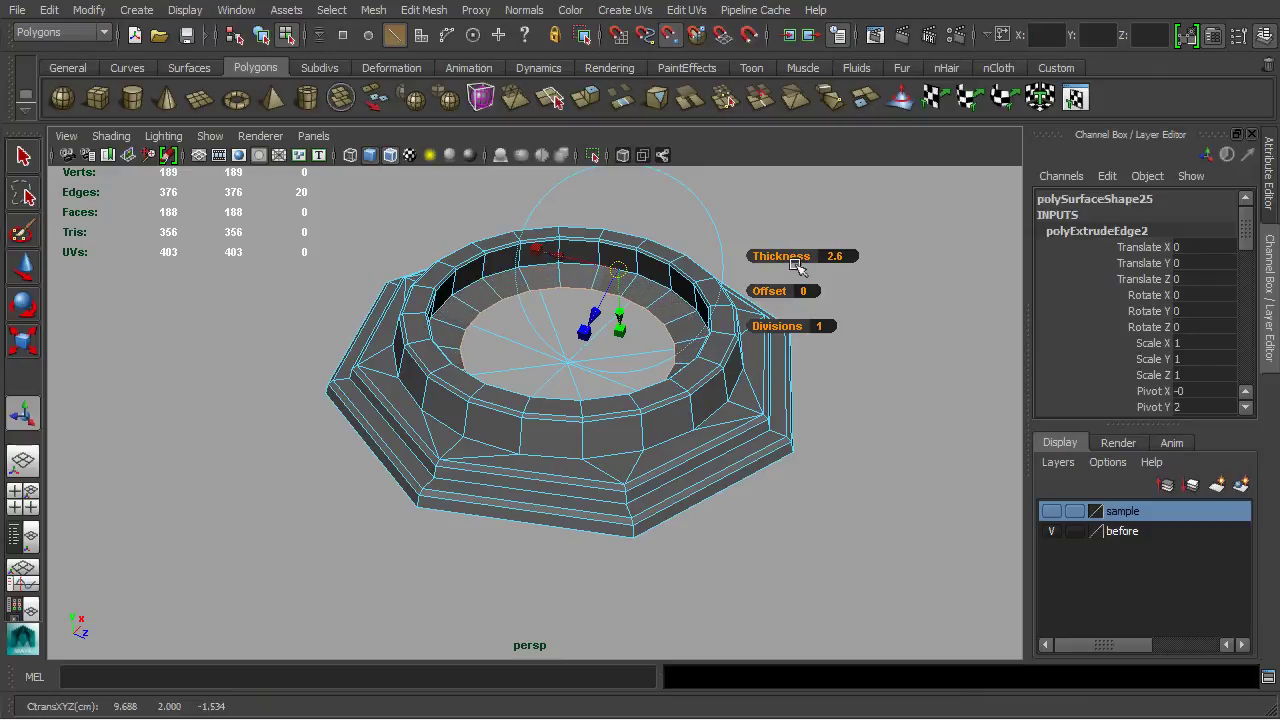
pyautogui.click(24, 157)
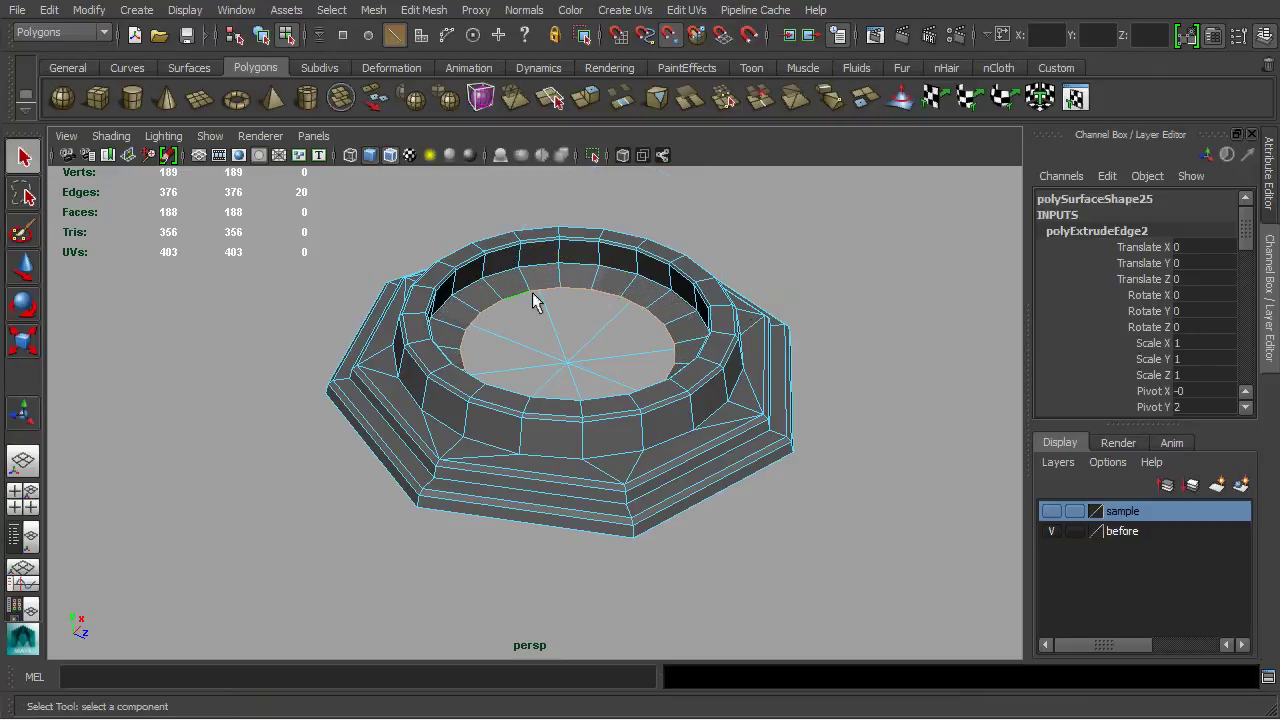
# - Merge the extruded edge vertices to the centre and return to Object Mode
pyautogui.click(440, 10)
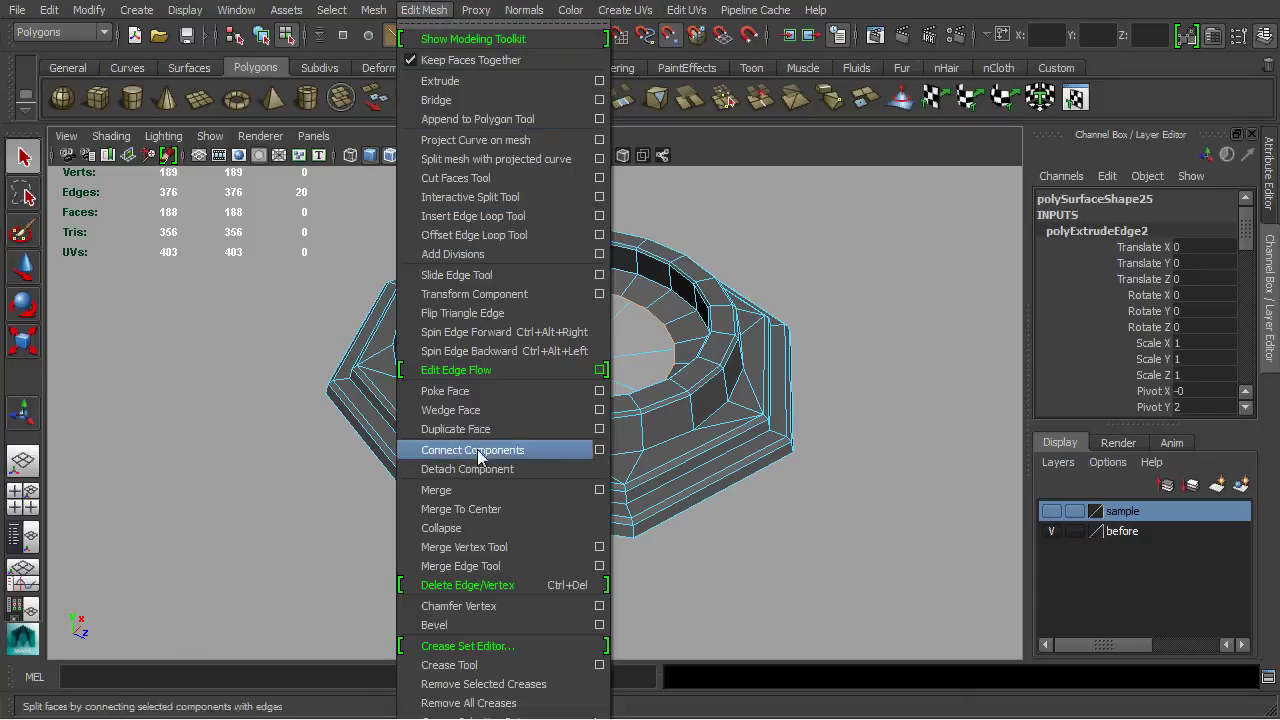
pyautogui.click(493, 511)
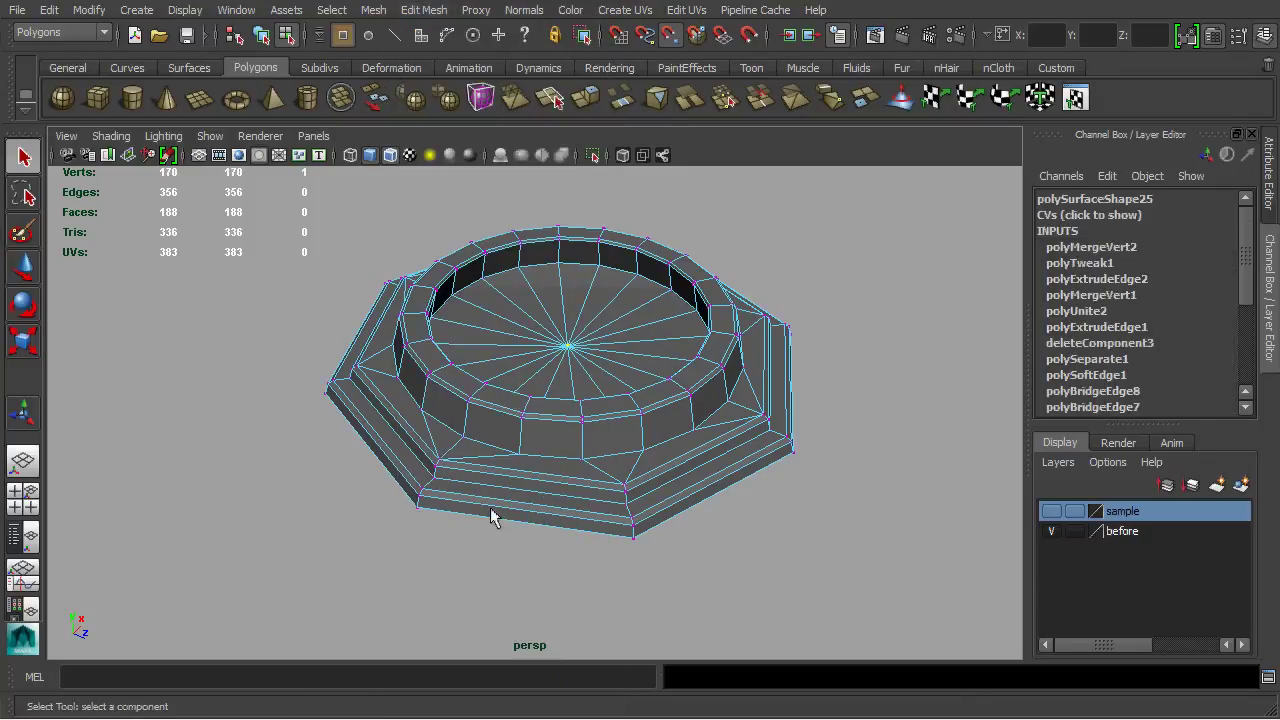
pyautogui.keyDown('alt'); pyautogui.moveTo(562, 395); pyautogui.dragTo(571, 371); pyautogui.keyUp('alt')
pyautogui.moveTo(571, 371); pyautogui.dragTo(645, 350, button='right')
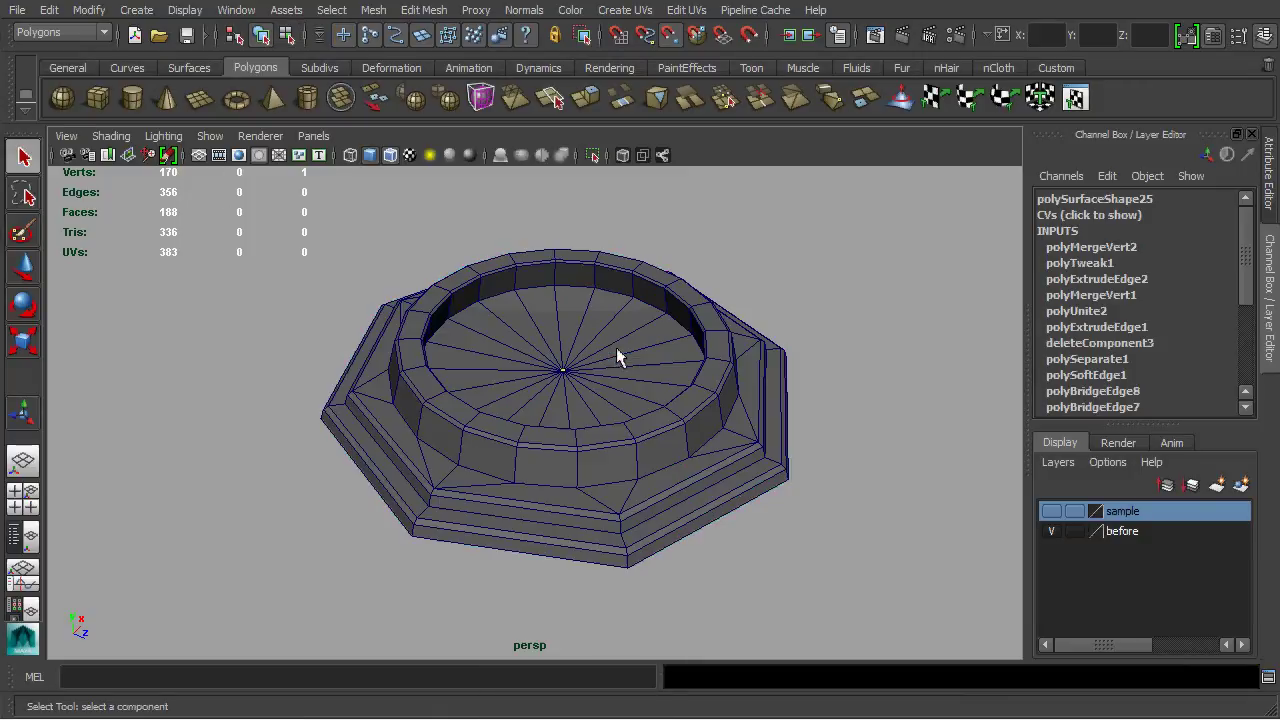
pyautogui.click(610, 370)
pyautogui.moveTo(610, 370)
pyautogui.keyDown('alt'); pyautogui.mouseDown()
pyautogui.moveTo(645, 395)
pyautogui.moveTo(714, 391)
pyautogui.moveTo(670, 381)
pyautogui.mouseUp(); pyautogui.keyUp('alt')
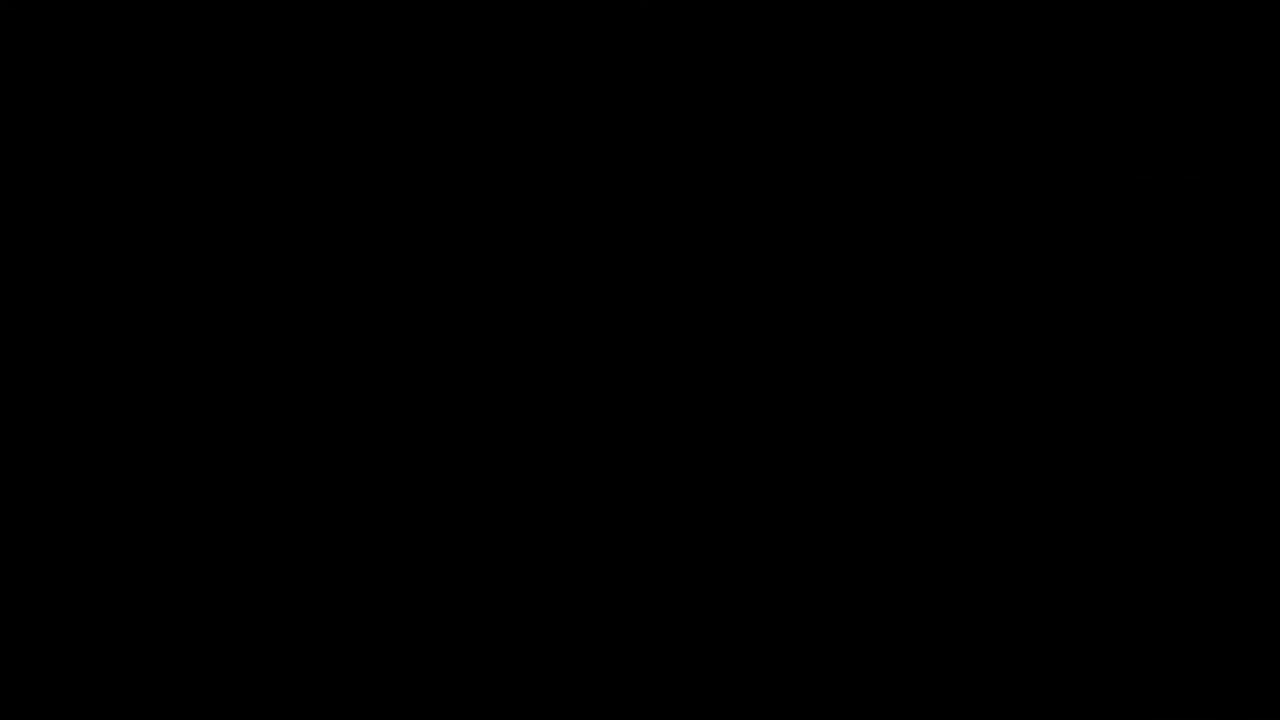